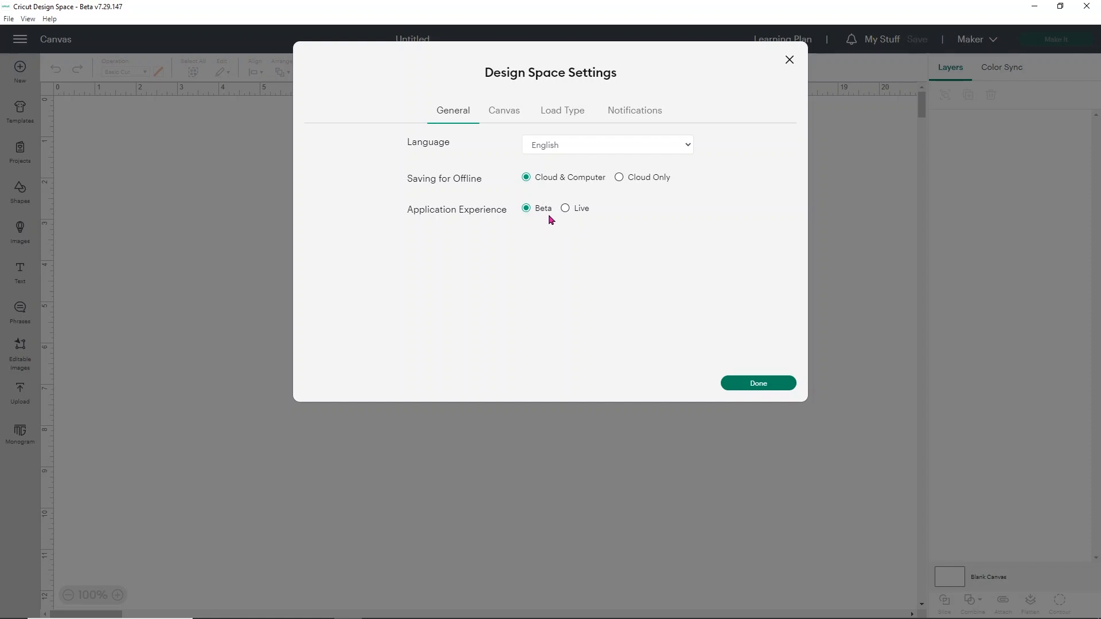
- Close the settings and place the text "Cat Mom" near the middle of the canvas
left_click(732, 383)
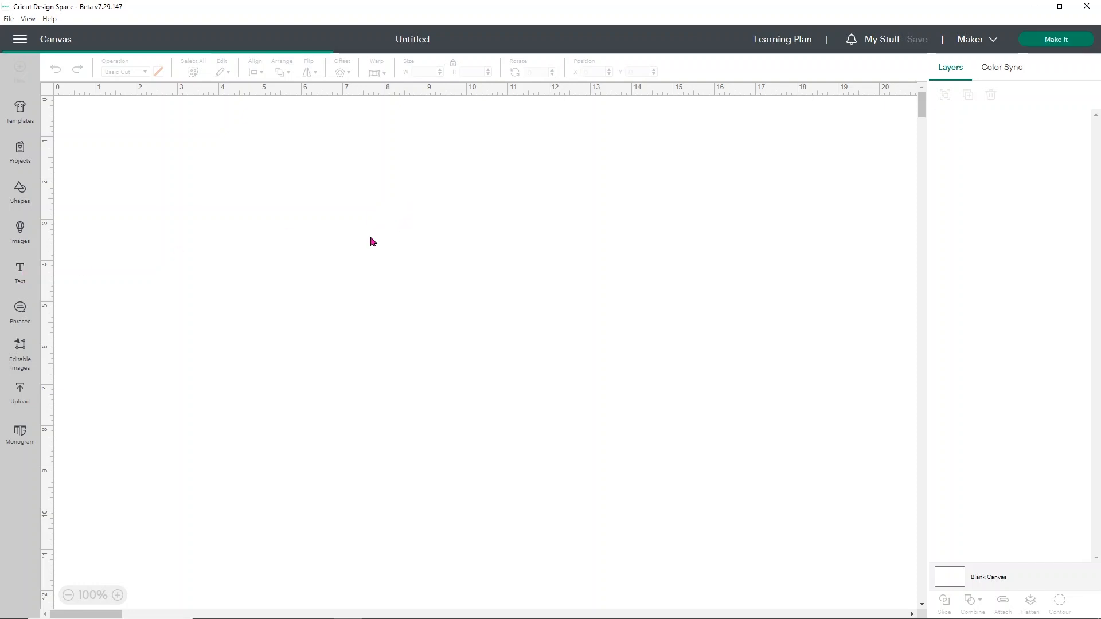
left_click(152, 282)
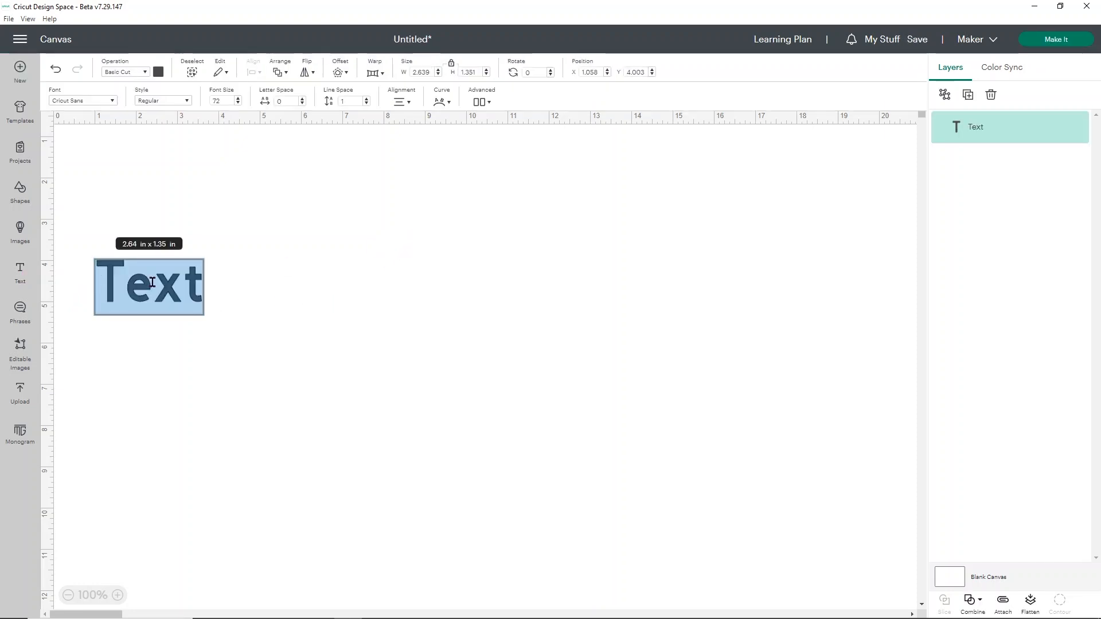
type("Mam")
key("BackSpace")
key("BackSpace")
key("BackSpace")
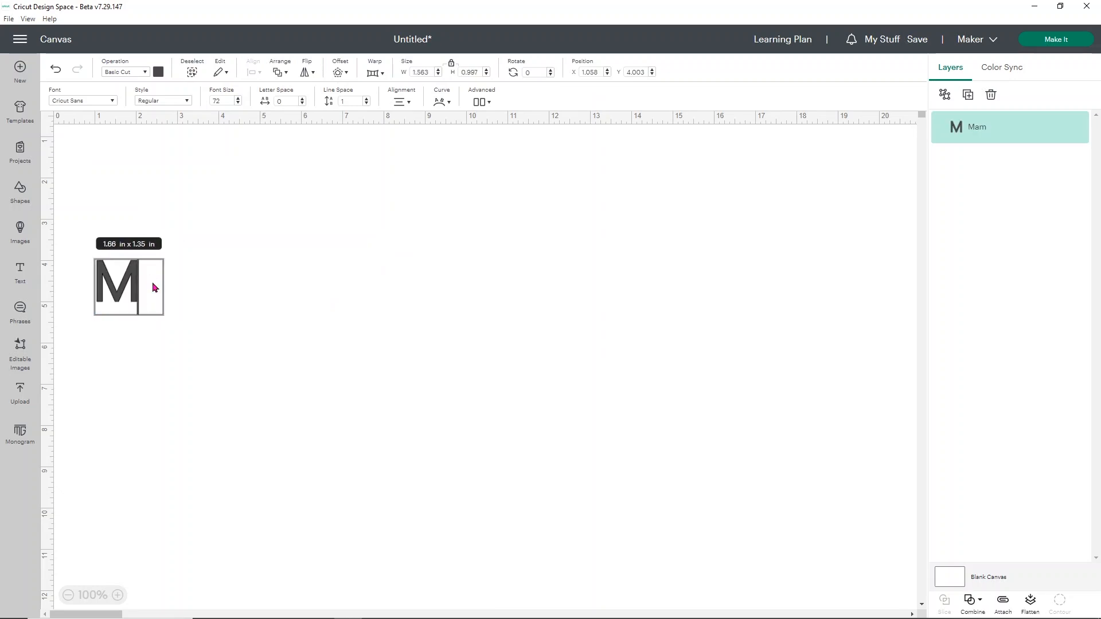
type("Cat Mom")
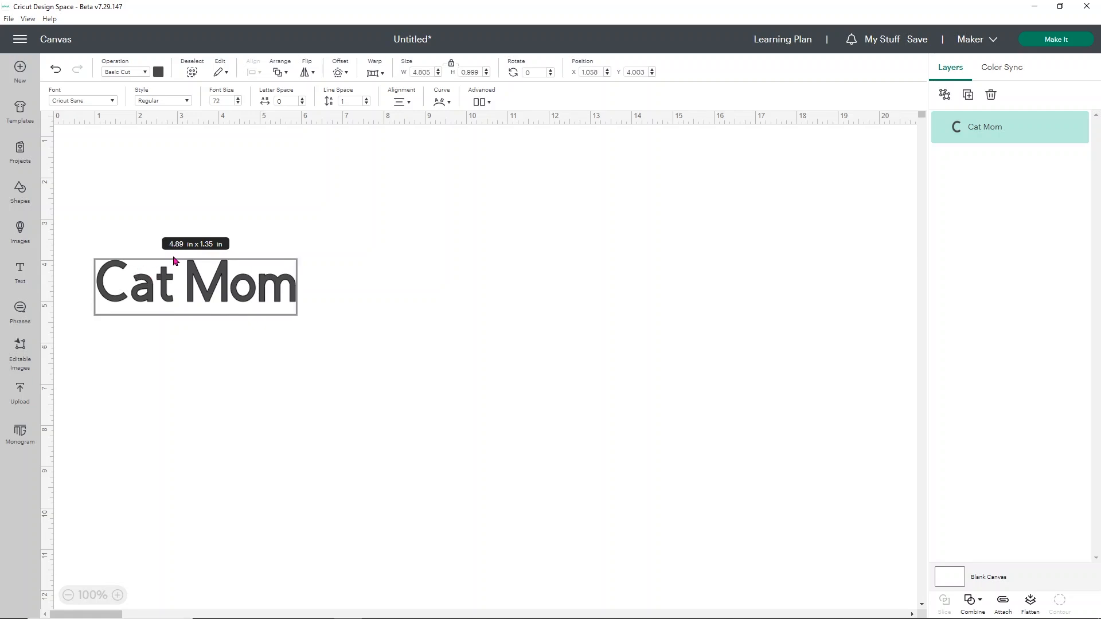
left_click_drag(145, 294, 545, 346)
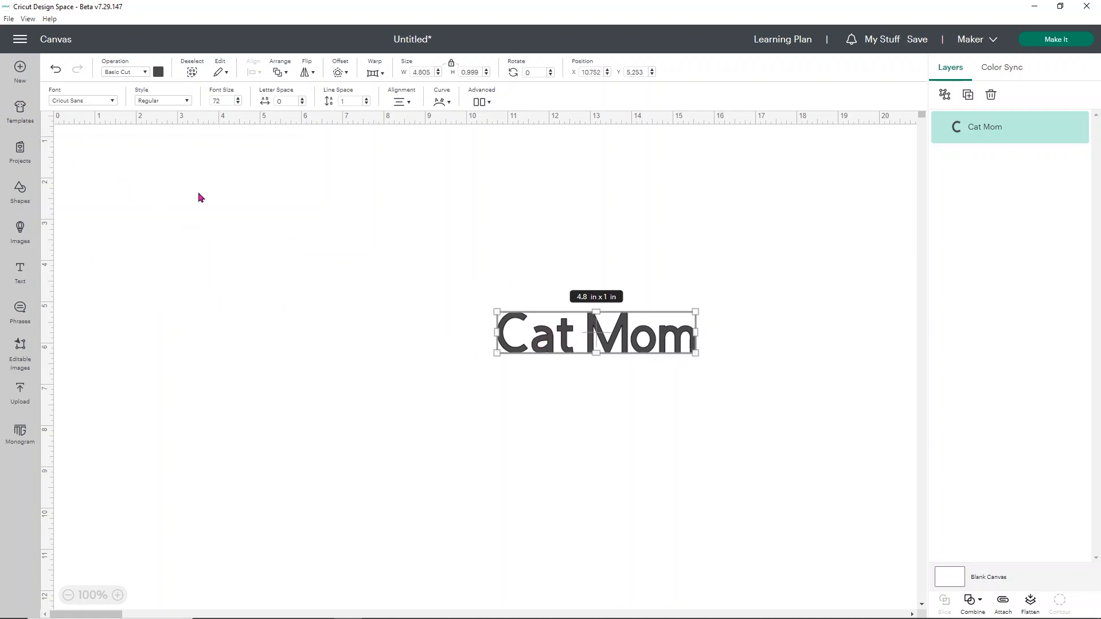
- Set the Cat Mom text to the system font Retro Groovy and move it to about X 7.35, Y 4.31 in
left_click(112, 103)
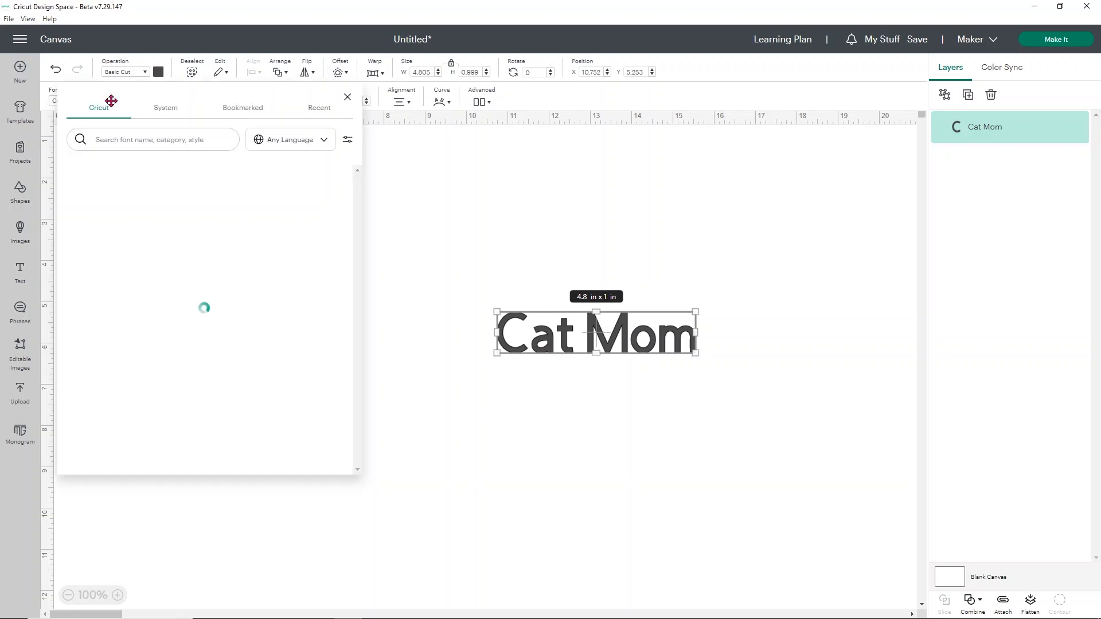
left_click(164, 111)
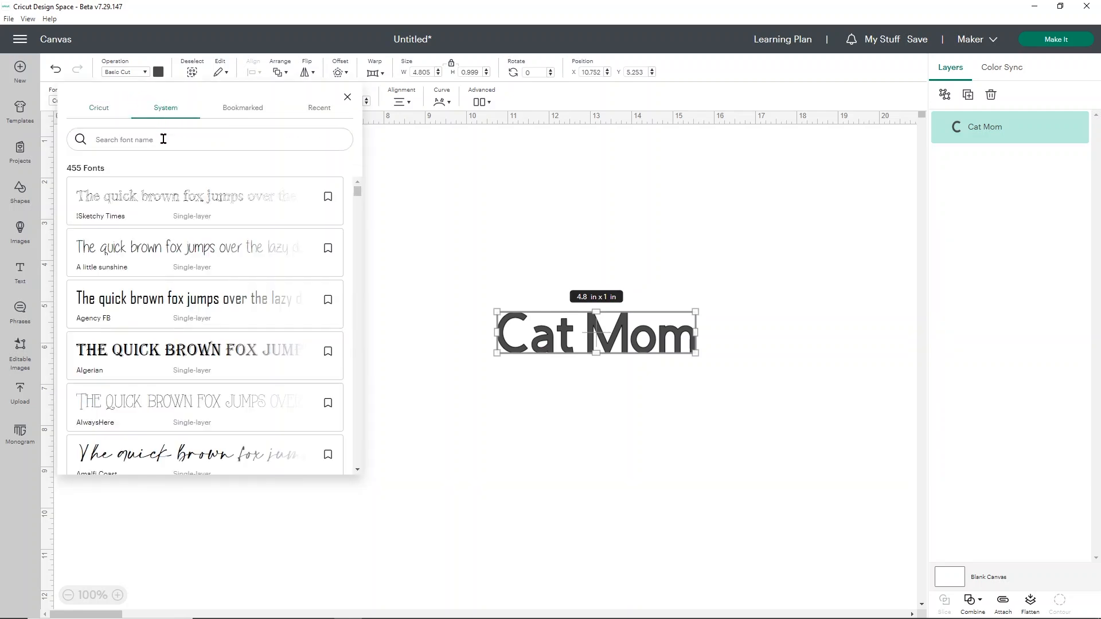
left_click(162, 138)
type("retro")
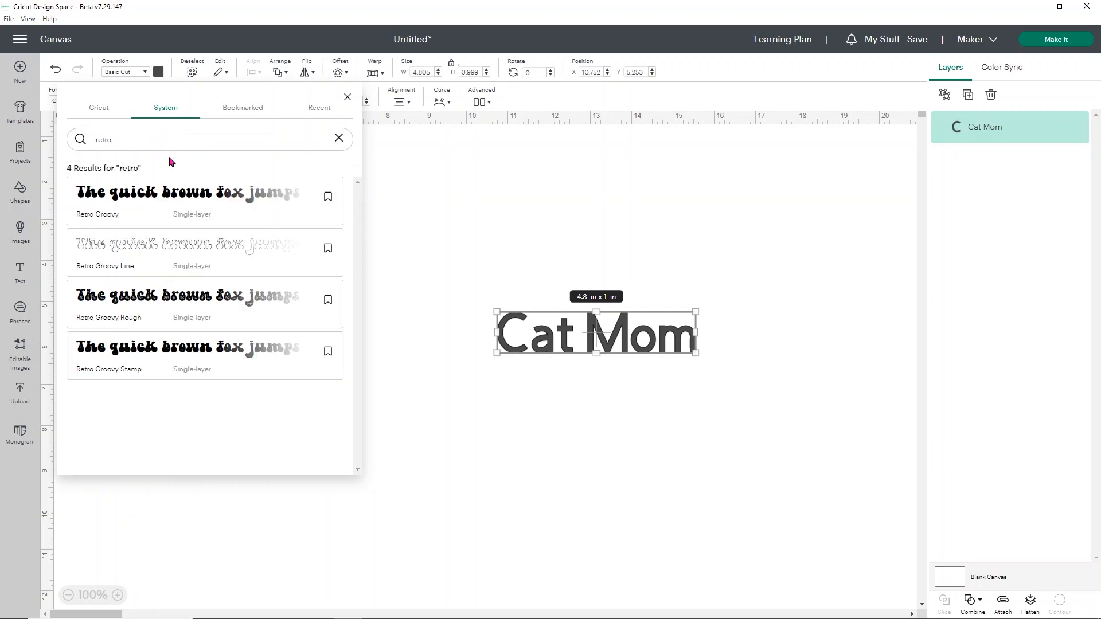
left_click(177, 206)
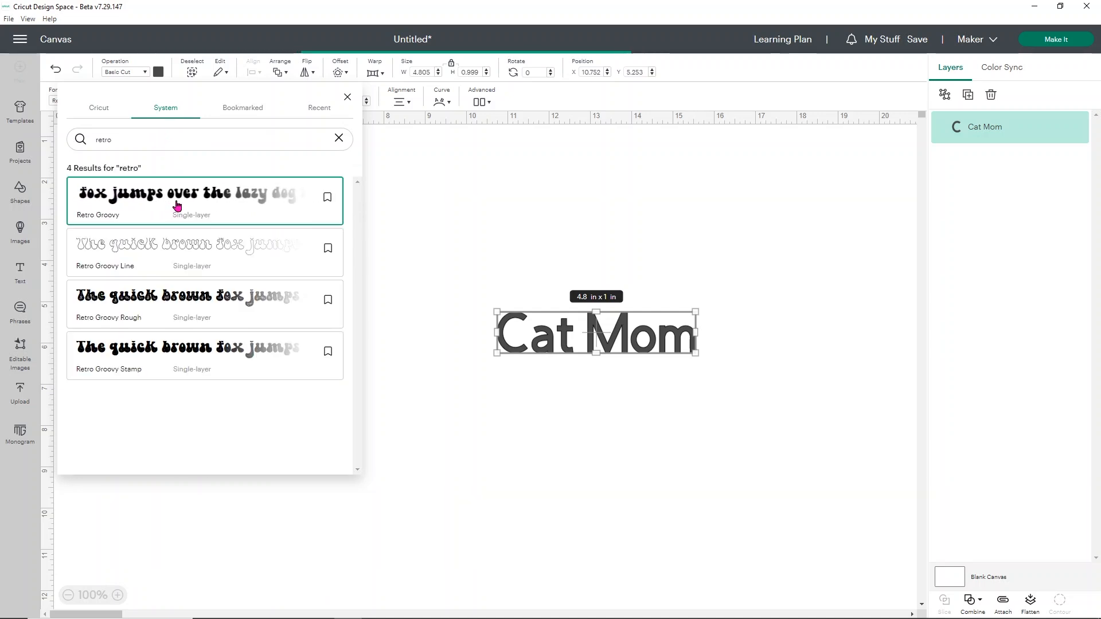
left_click(389, 206)
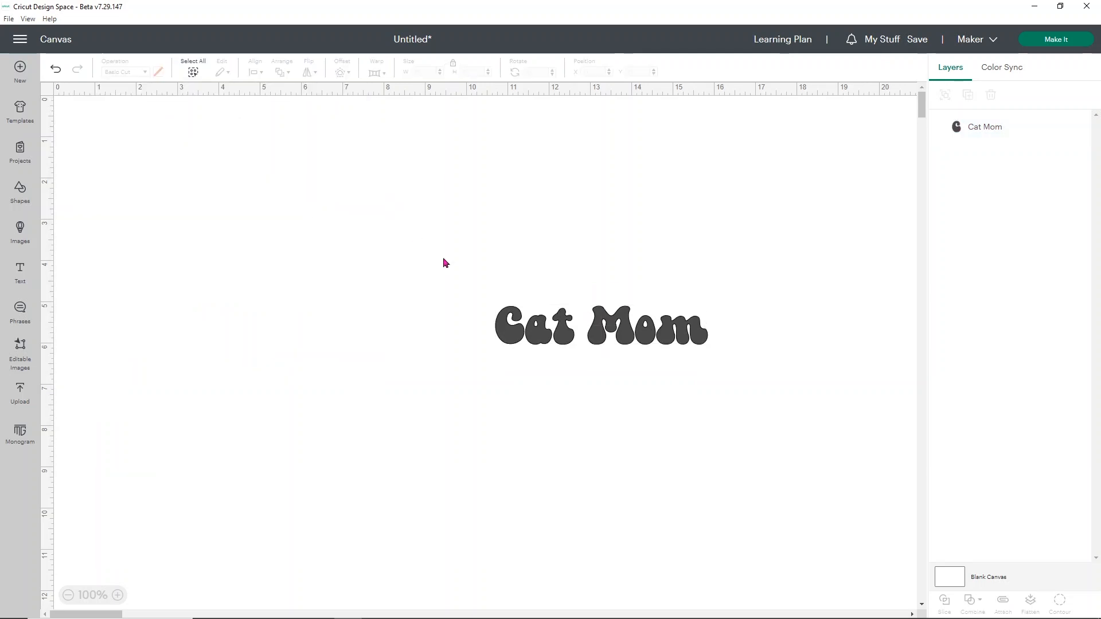
left_click_drag(621, 343, 481, 310)
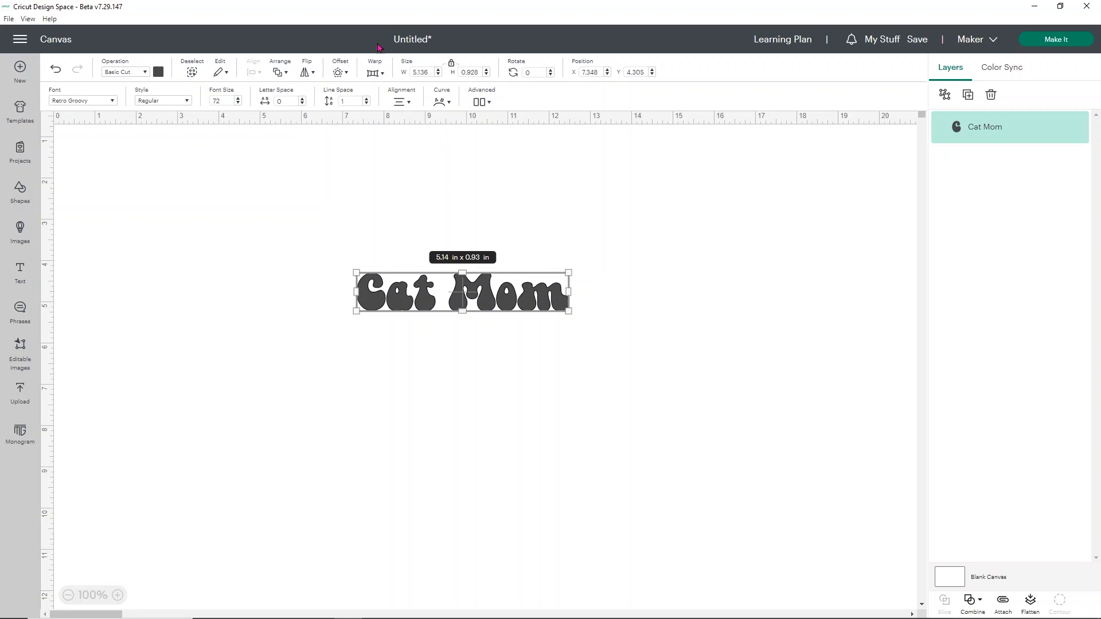
- Apply warp style 11, the wave shape, to the Cat Mom text
left_click(377, 74)
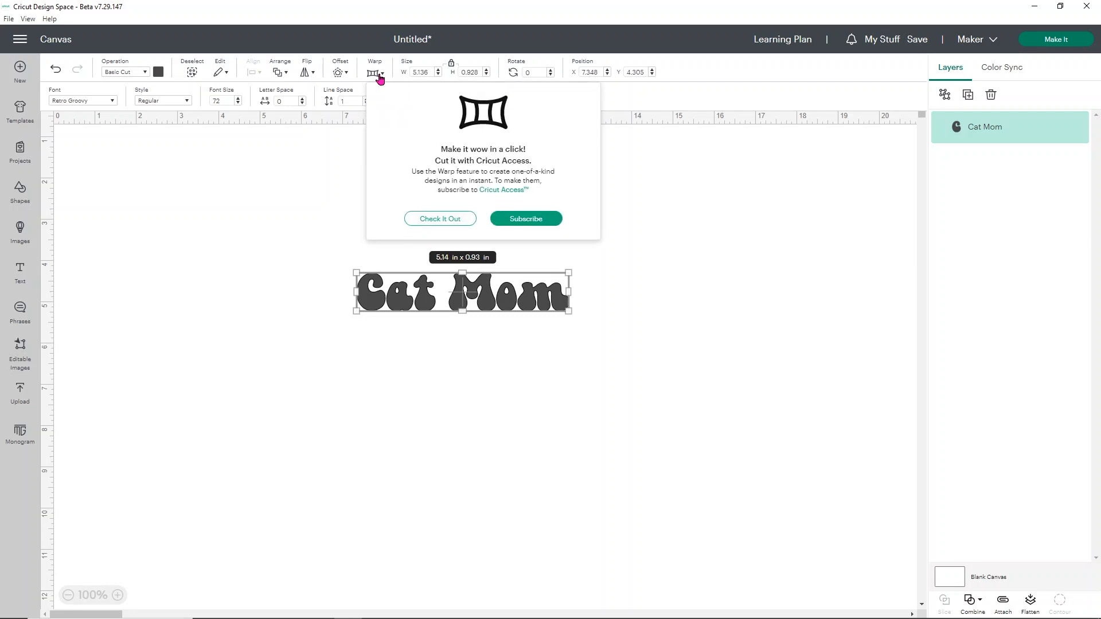
left_click(456, 221)
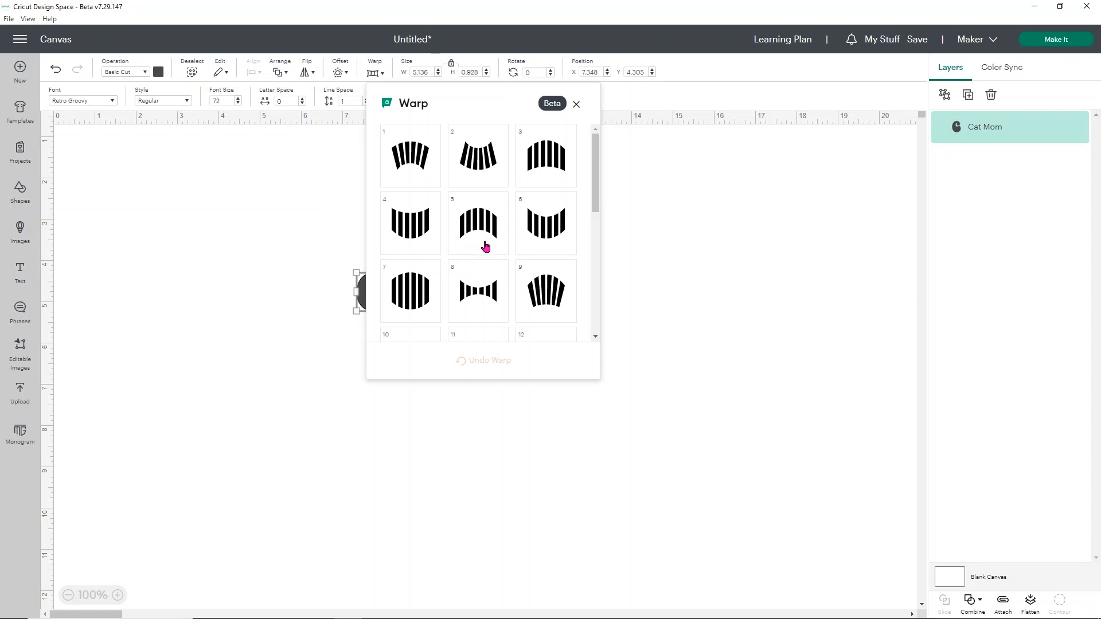
scroll(485, 245, "down", 2)
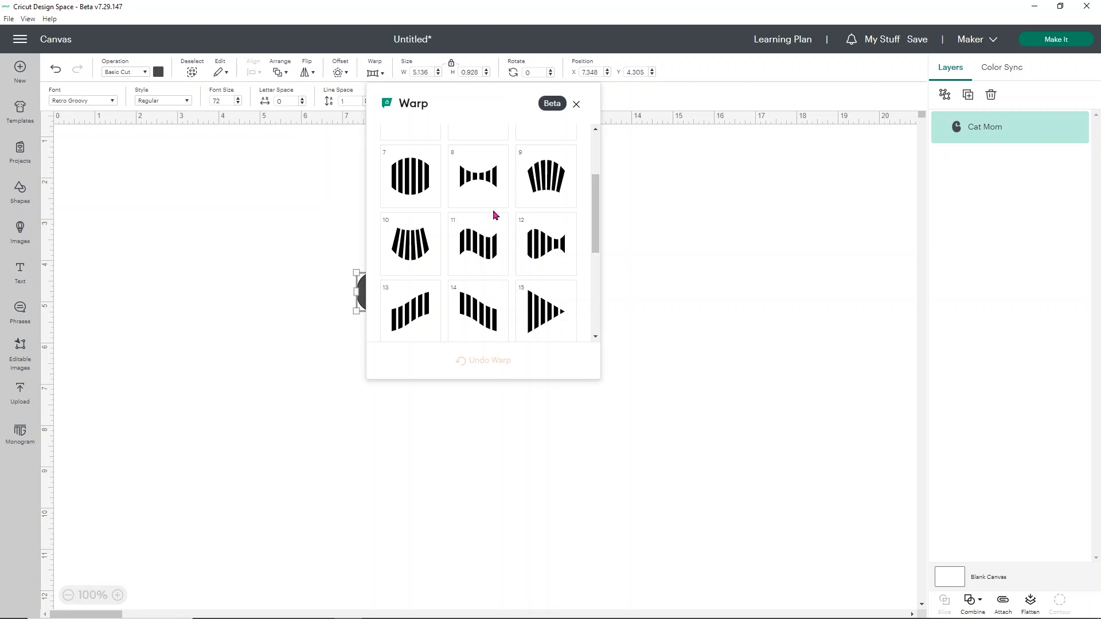
scroll(493, 215, "down", 1)
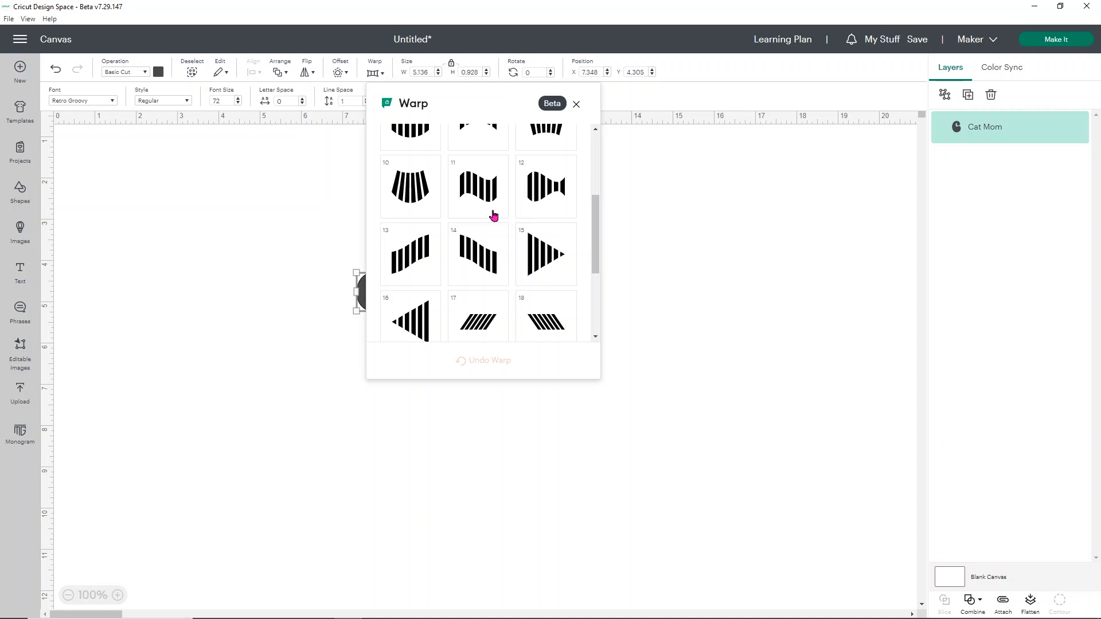
scroll(481, 215, "down", 3)
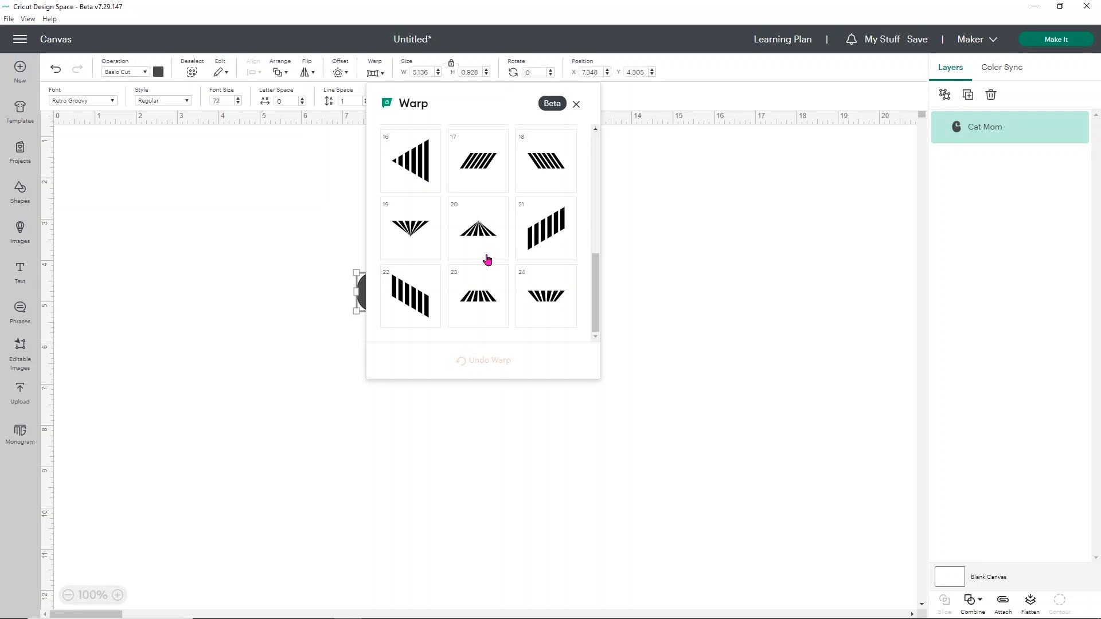
scroll(487, 259, "up", 6)
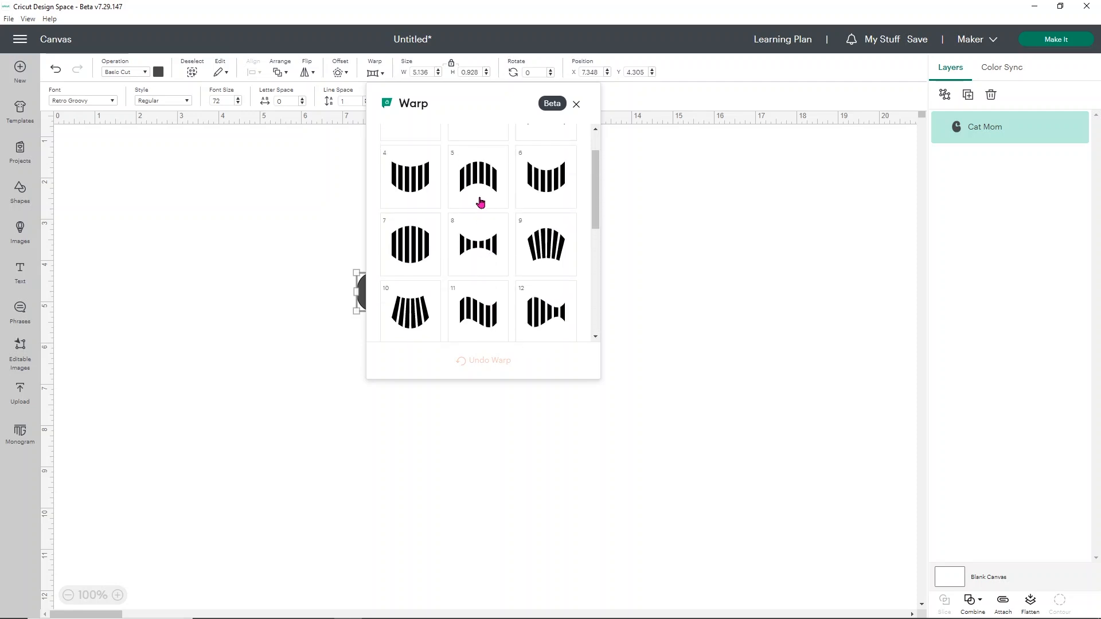
left_click(485, 314)
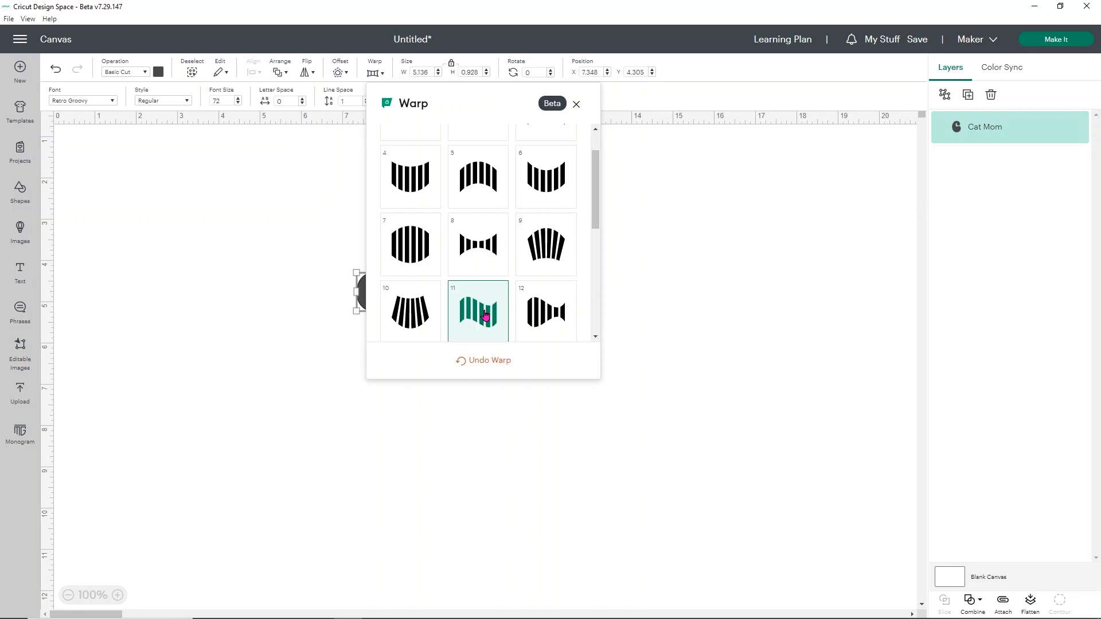
- Close the warp options and move the warped Cat Mom text to about X 9.14, Y 5.06 in
left_click(641, 213)
left_click(448, 298)
left_click_drag(455, 285, 422, 256)
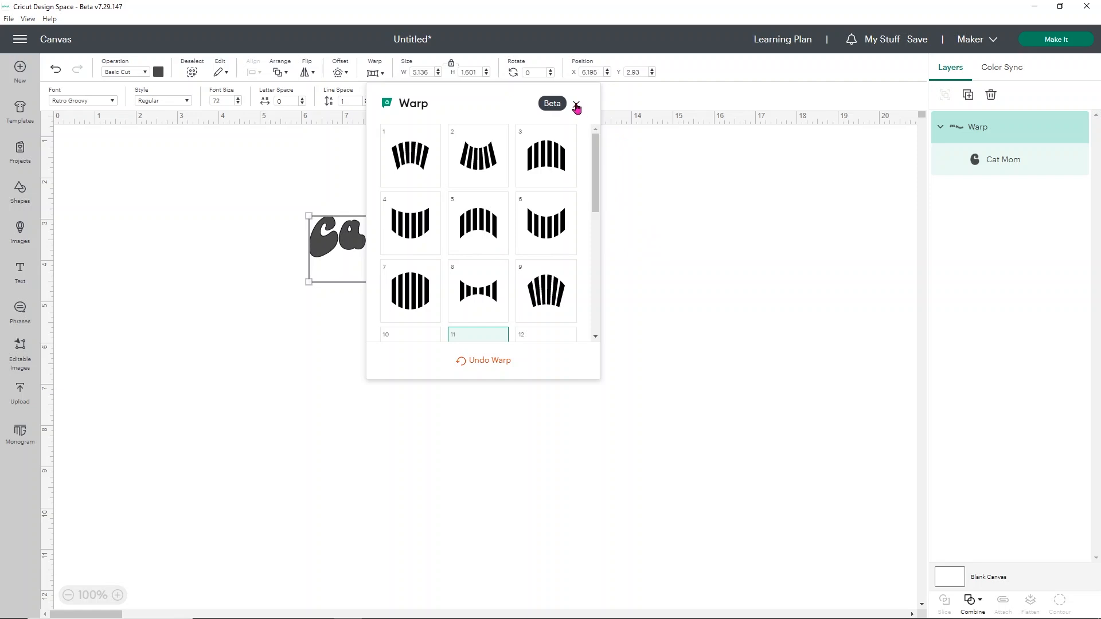
left_click(576, 105)
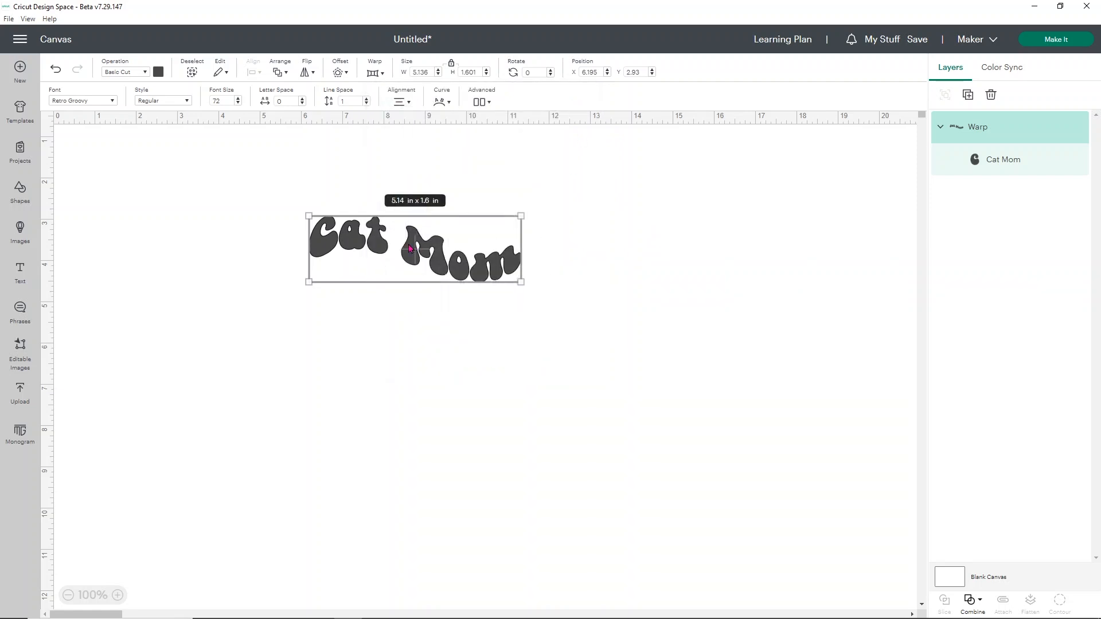
left_click_drag(417, 255, 533, 337)
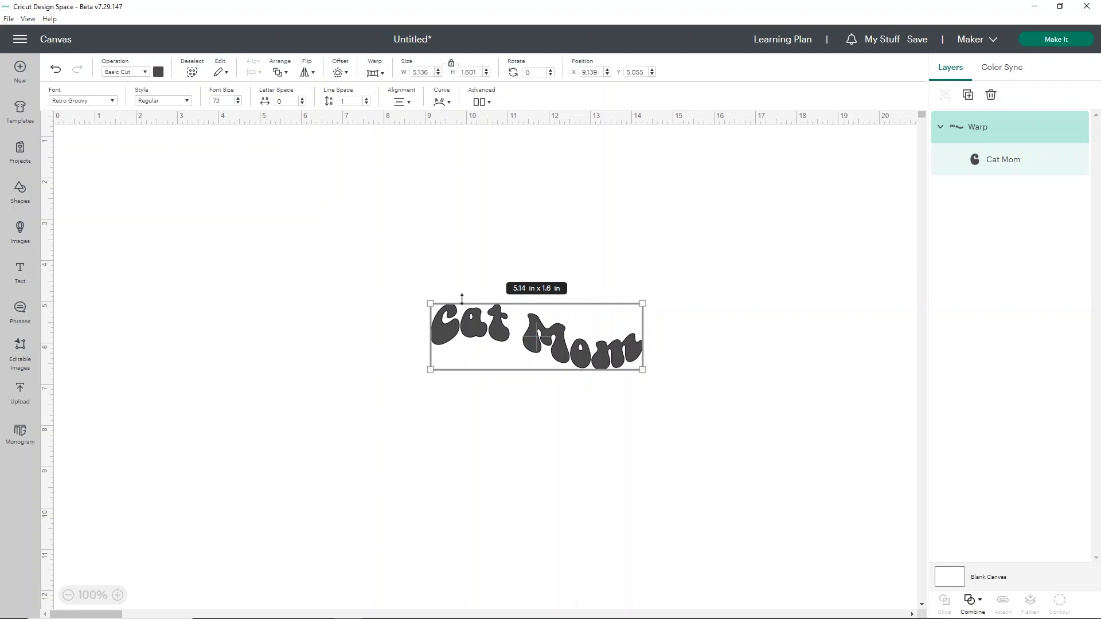
- Make two copies of the warped text and stack them beneath the original at about Y 6.06 and 7.08 in
key("ctrl+v")
left_click_drag(218, 165, 571, 392)
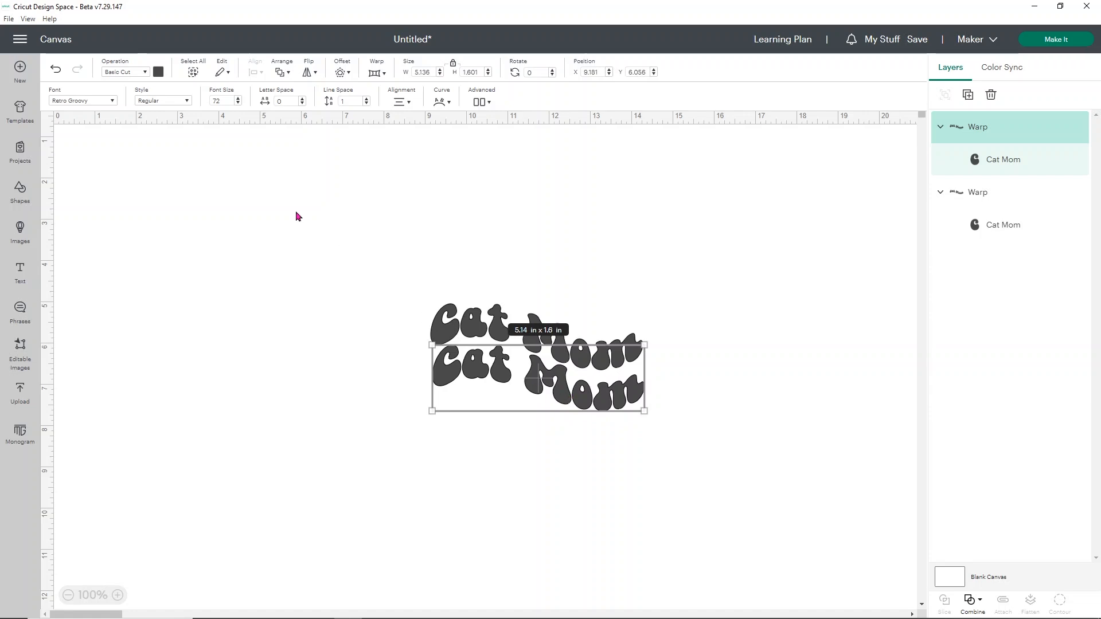
key("ctrl+v")
left_click_drag(246, 183, 581, 431)
- Colour the uppermost Cat Mom line light purple and the lowest line light blue
left_click(483, 319)
left_click(159, 71)
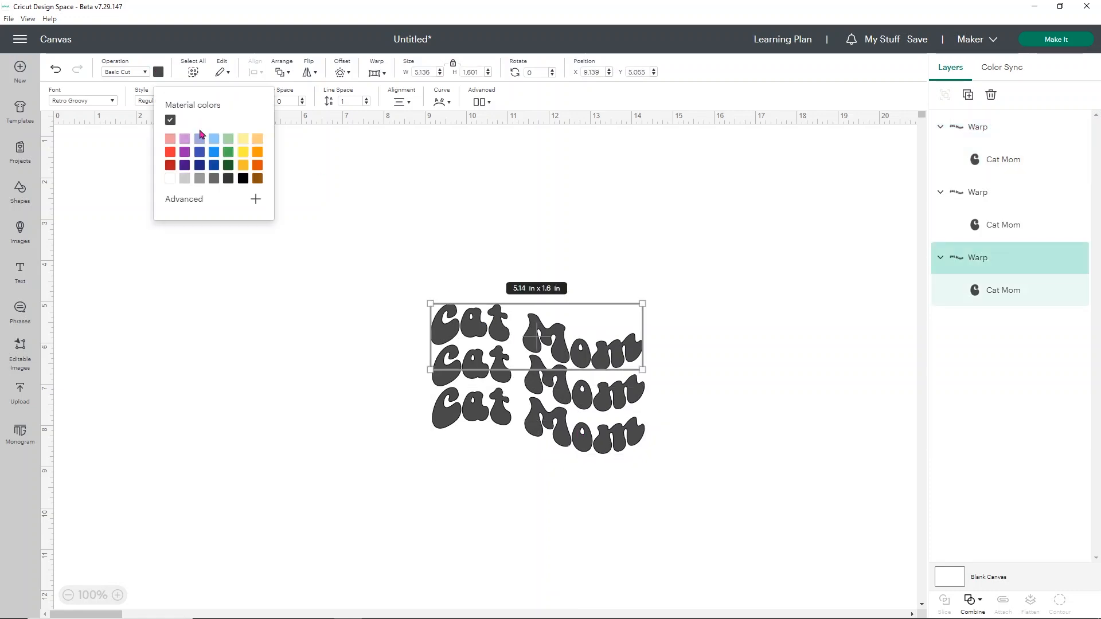
left_click(185, 140)
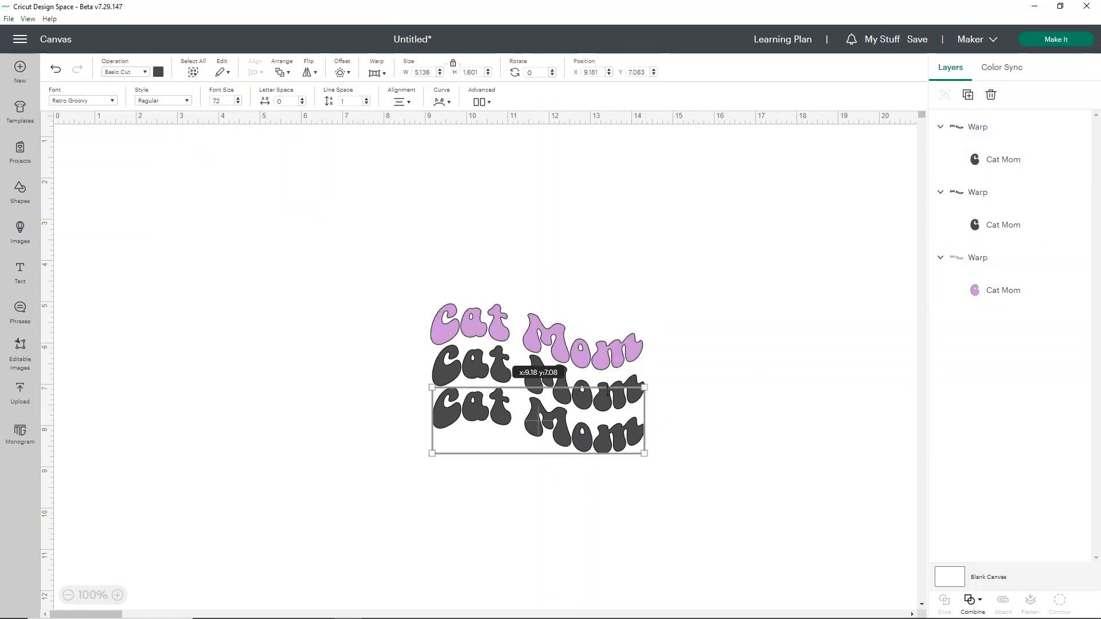
left_click(158, 72)
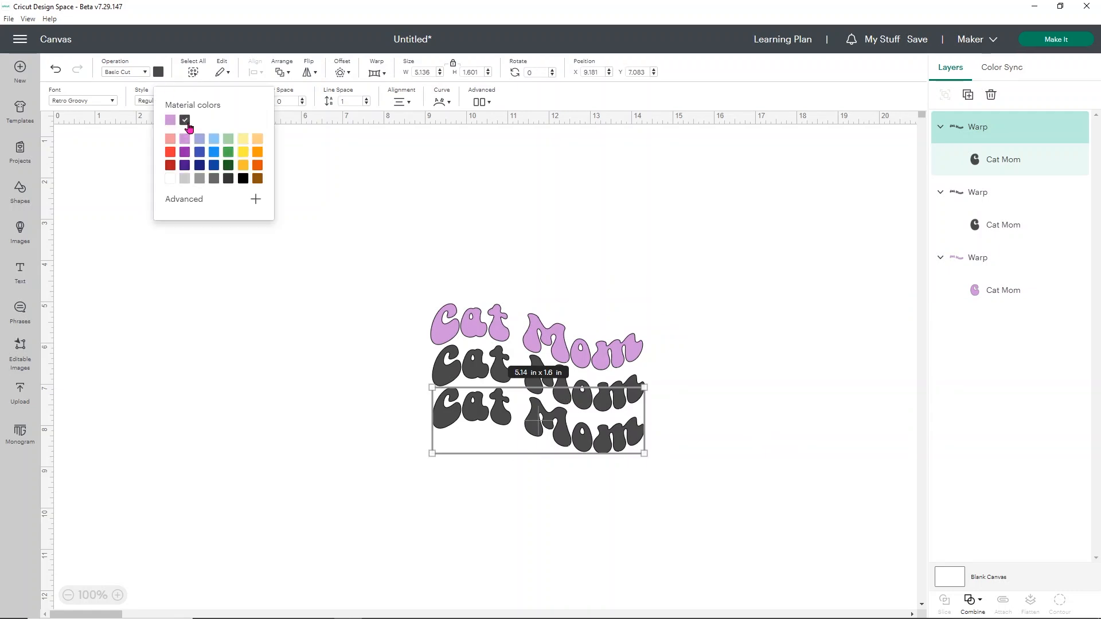
left_click(213, 139)
left_click(368, 374)
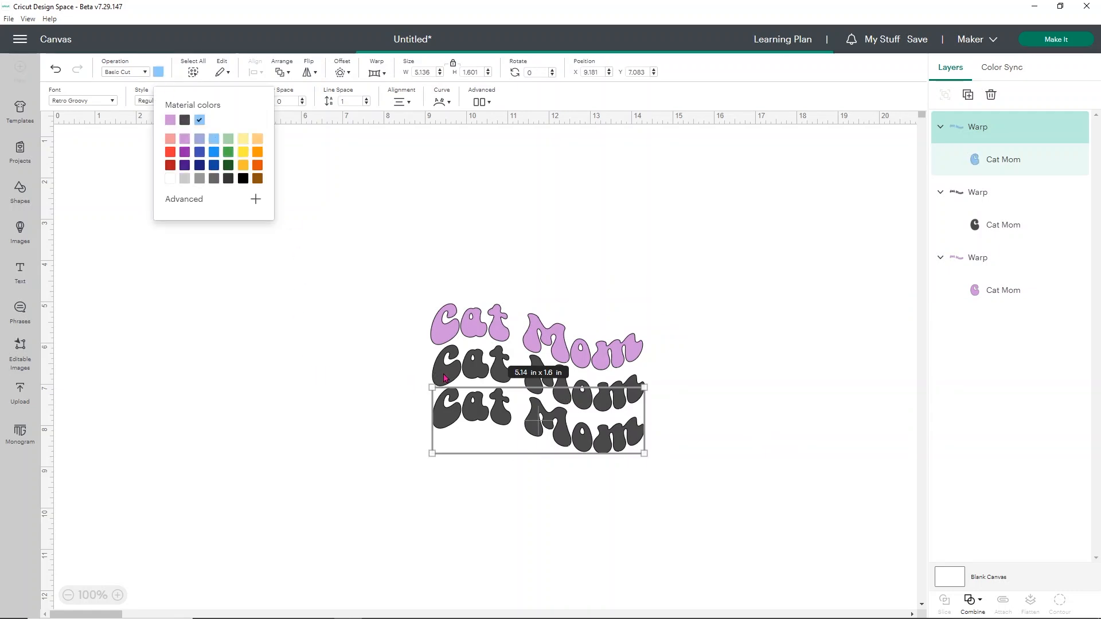
- Colour the middle Cat Mom line light yellow
left_click(446, 377)
left_click(158, 71)
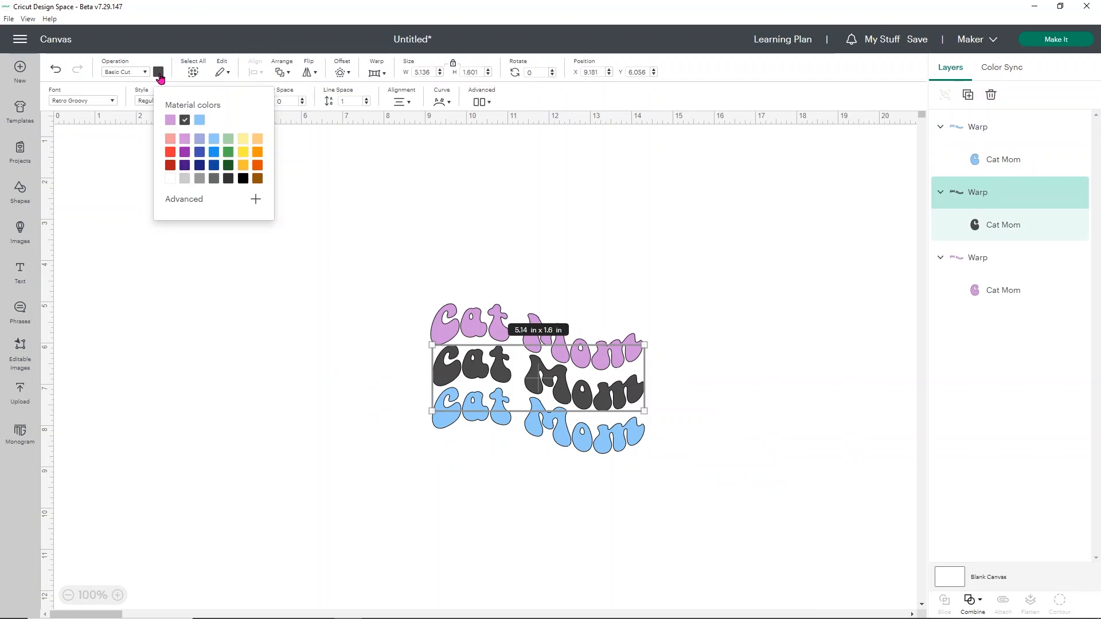
left_click(243, 139)
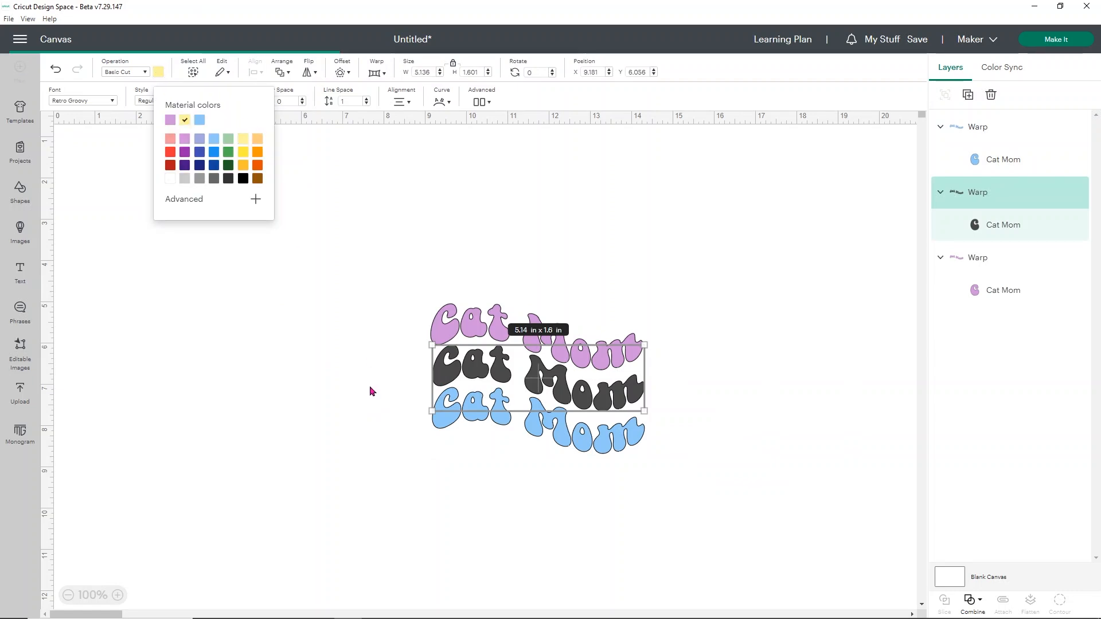
left_click(339, 407)
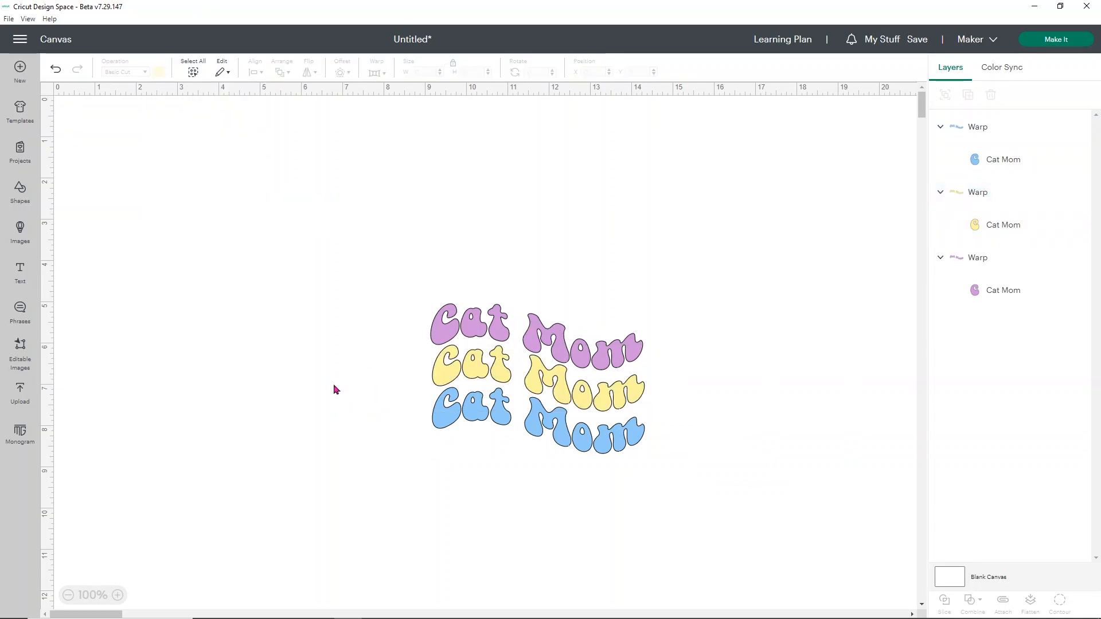
- Move all three Cat Mom lines together toward the lower-right area of the canvas to free up space
left_click_drag(330, 254, 698, 551)
left_click_drag(555, 388, 794, 431)
left_click(229, 318)
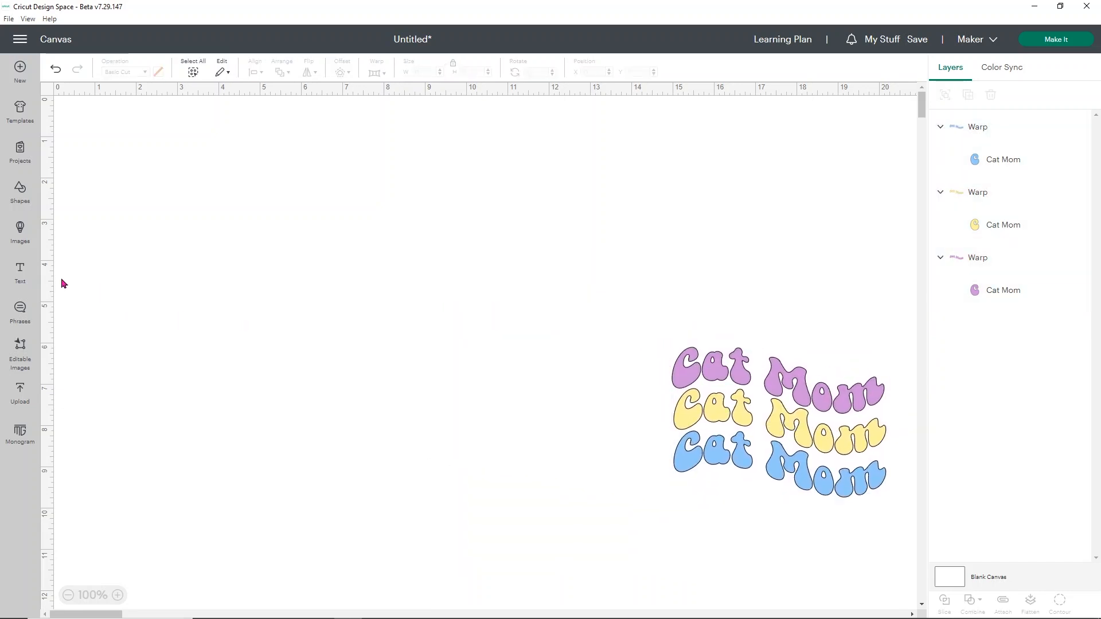
- Add the text "Baseball" and move it to about X 7.48, Y 4.15 in
left_click(25, 265)
type("B")
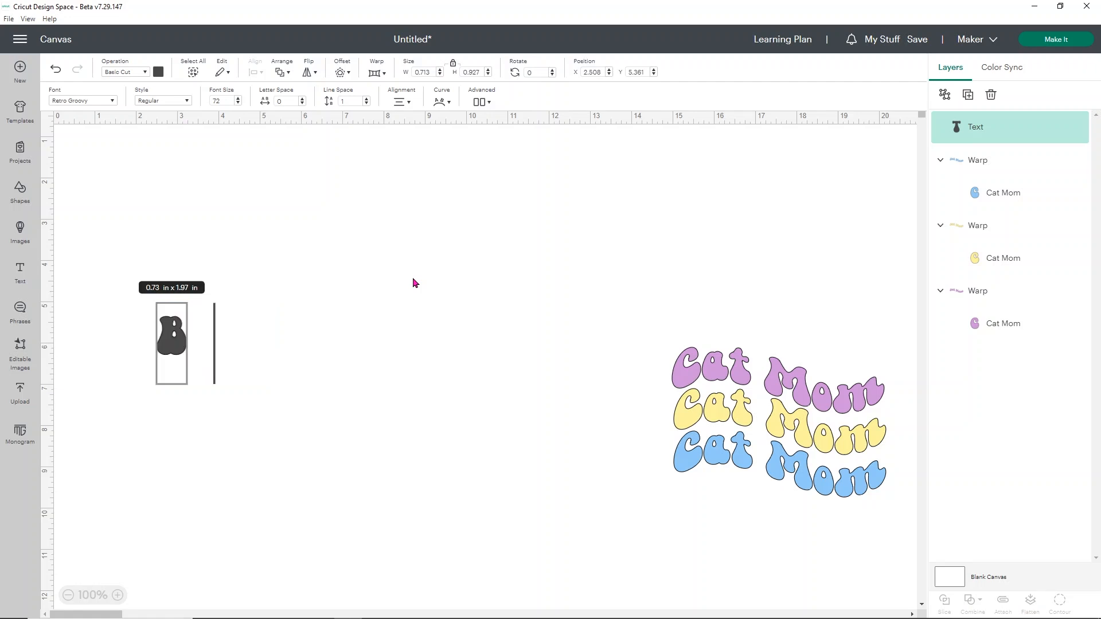
type("aseball")
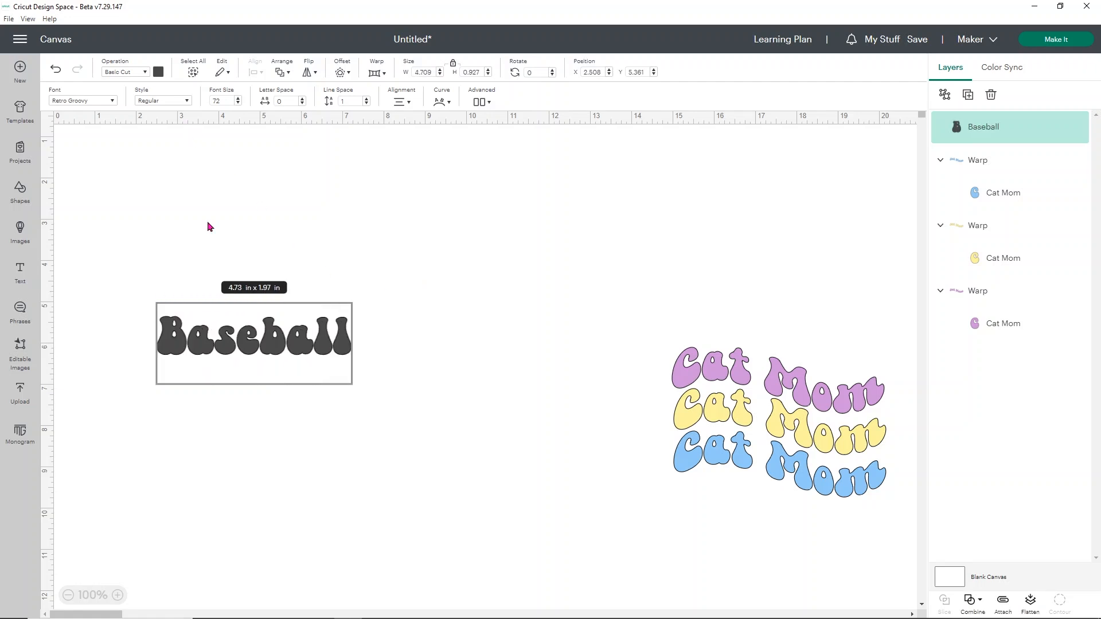
key("Escape")
left_click_drag(269, 346, 475, 296)
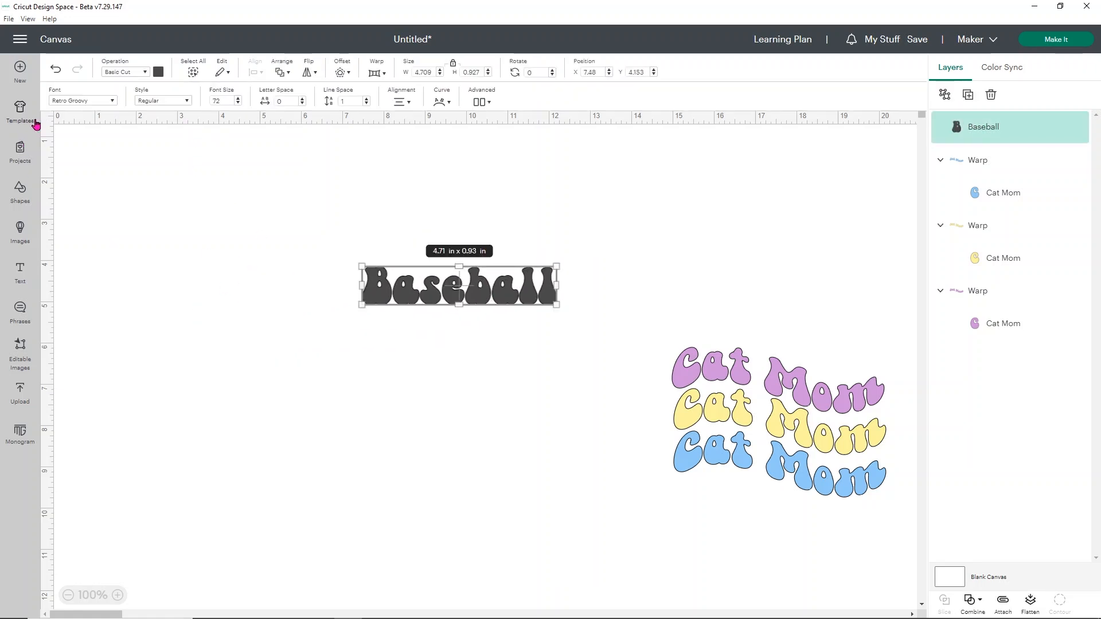
- Set the Baseball text to the system font College Font, found by searching for "college"
left_click(112, 100)
left_click(337, 139)
left_click(258, 137)
type("college")
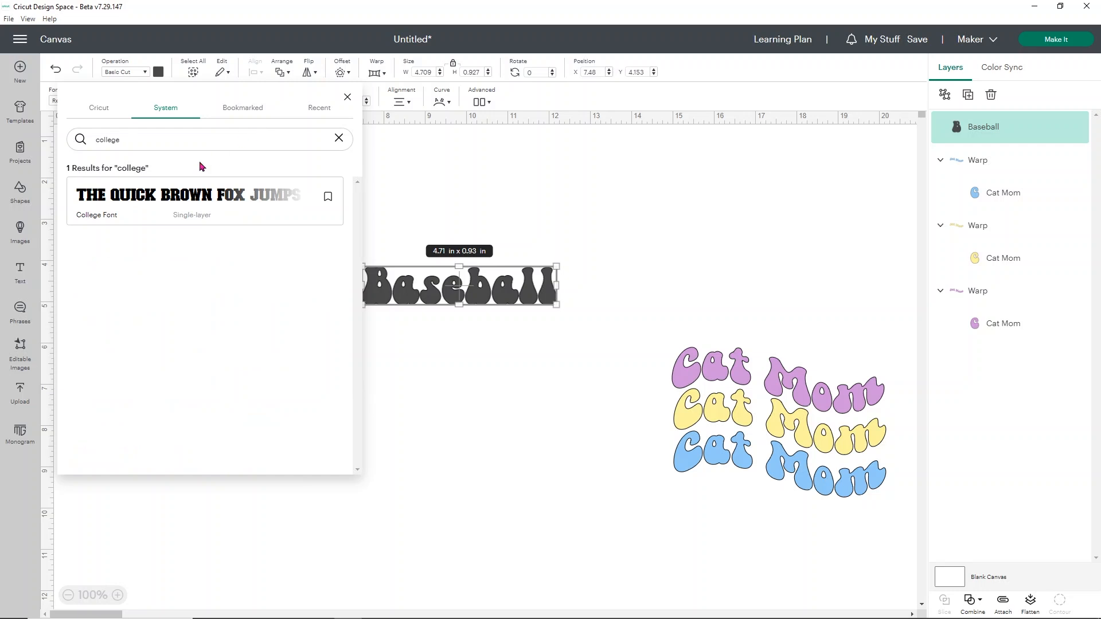
left_click(161, 196)
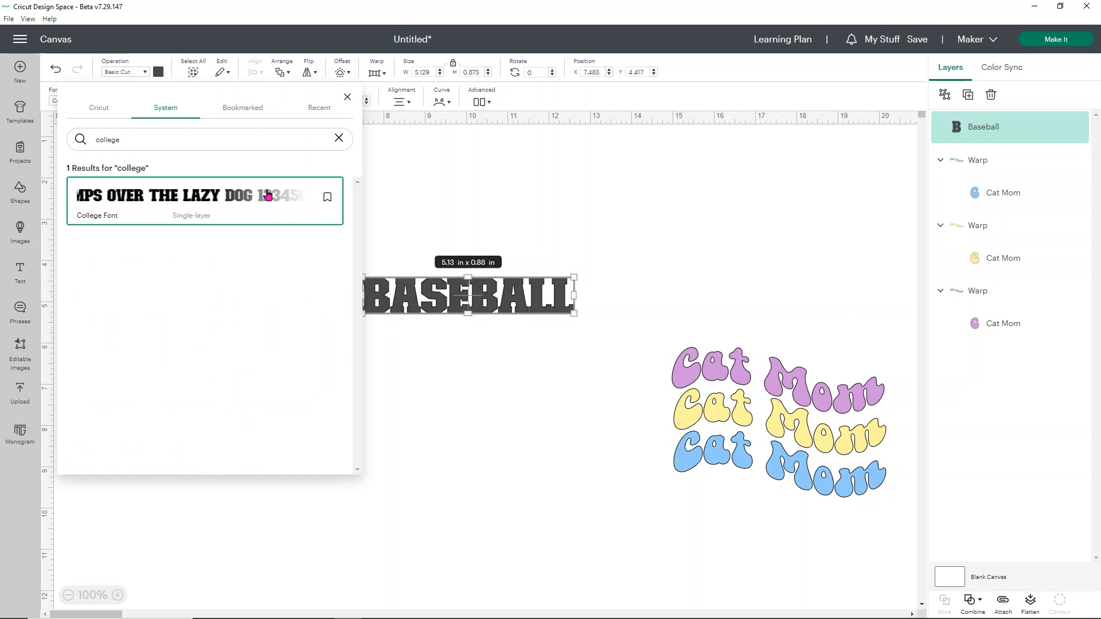
- Warp the College Font Baseball text with pinched-middle style 8
left_click(405, 227)
left_click(439, 295)
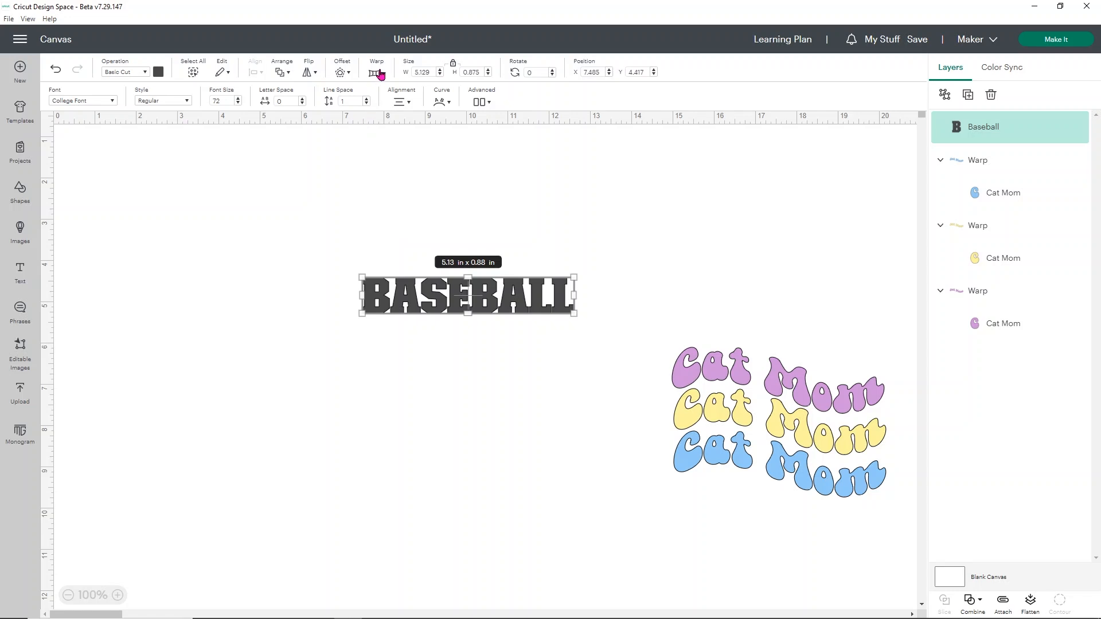
left_click(380, 71)
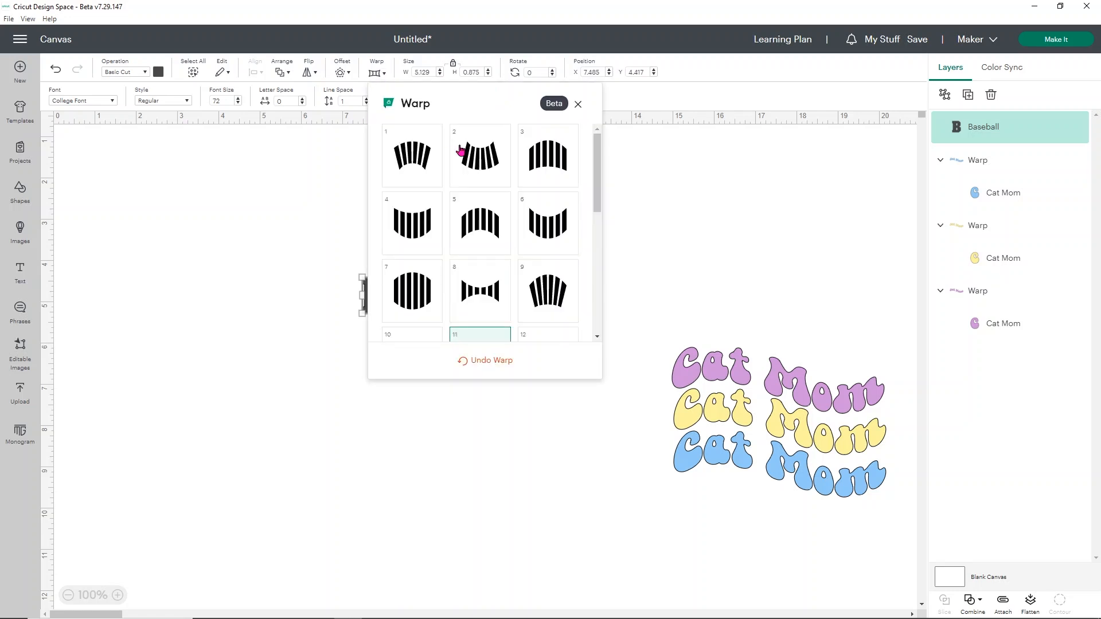
scroll(487, 229, "down", 1)
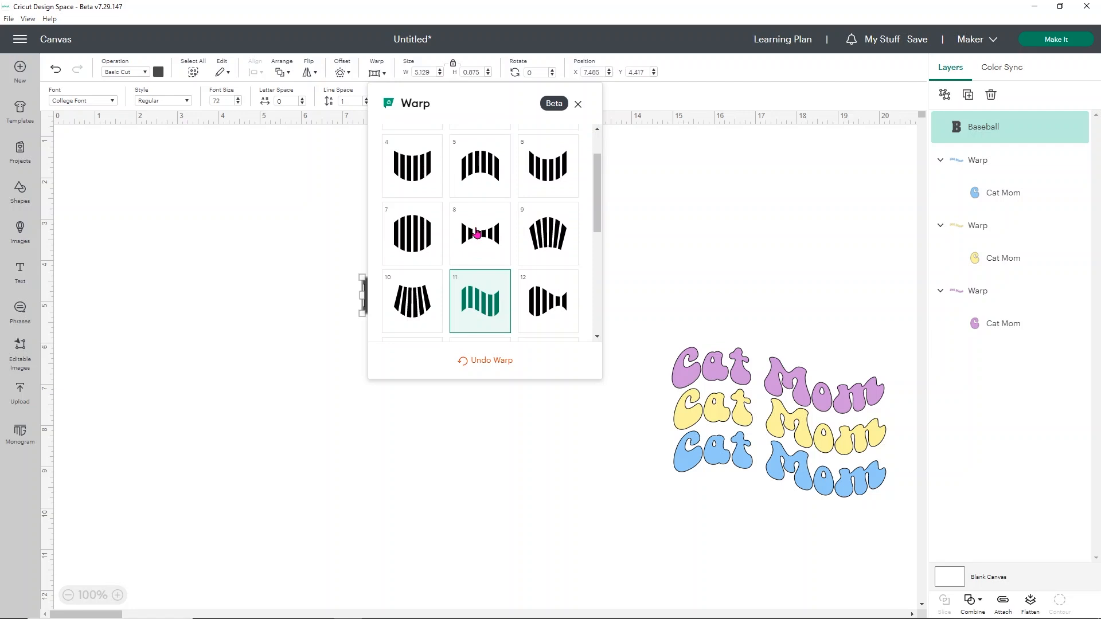
left_click(482, 235)
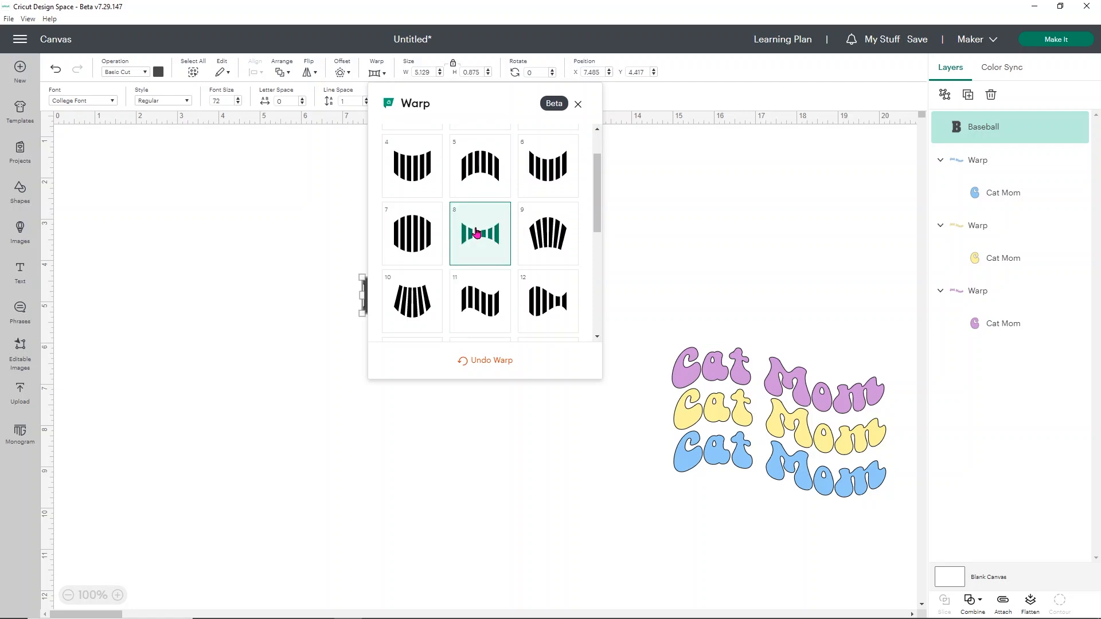
left_click(578, 104)
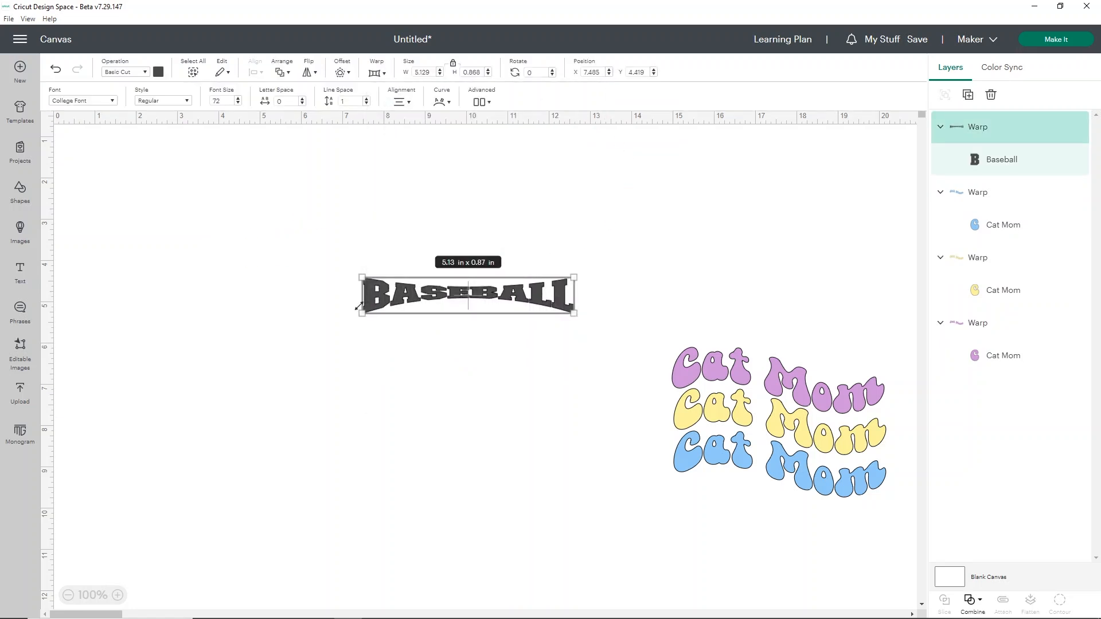
- Scale the warped Baseball text to about 10.78 in wide and place it at about X 1.26, Y 3.67 in
left_click_drag(362, 313, 348, 391)
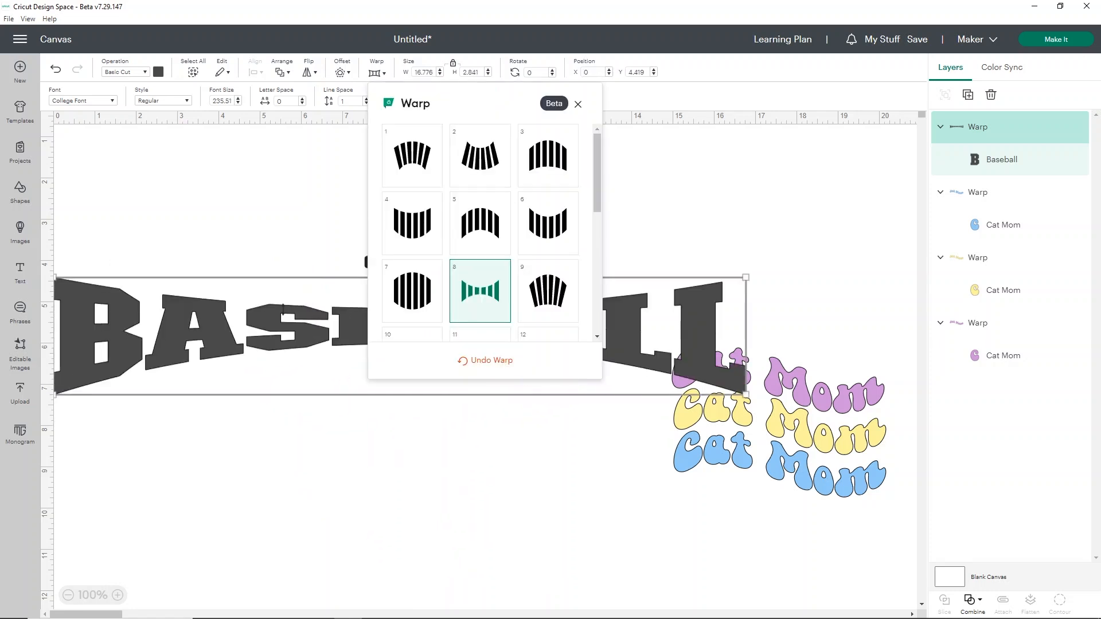
left_click(314, 155)
left_click_drag(394, 319, 429, 268)
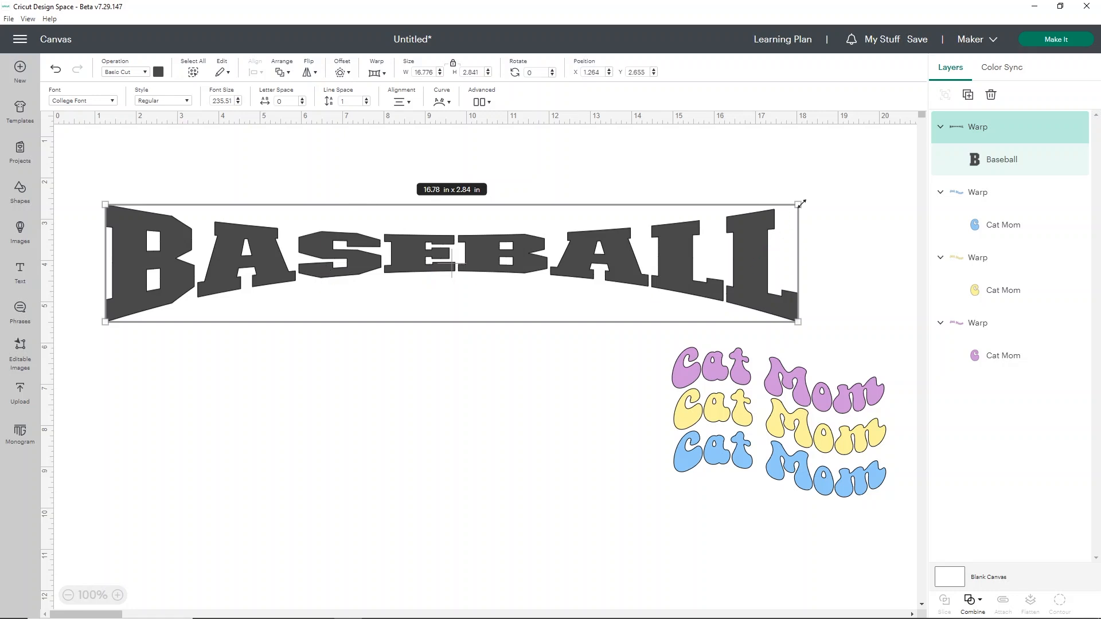
left_click_drag(801, 199, 552, 290)
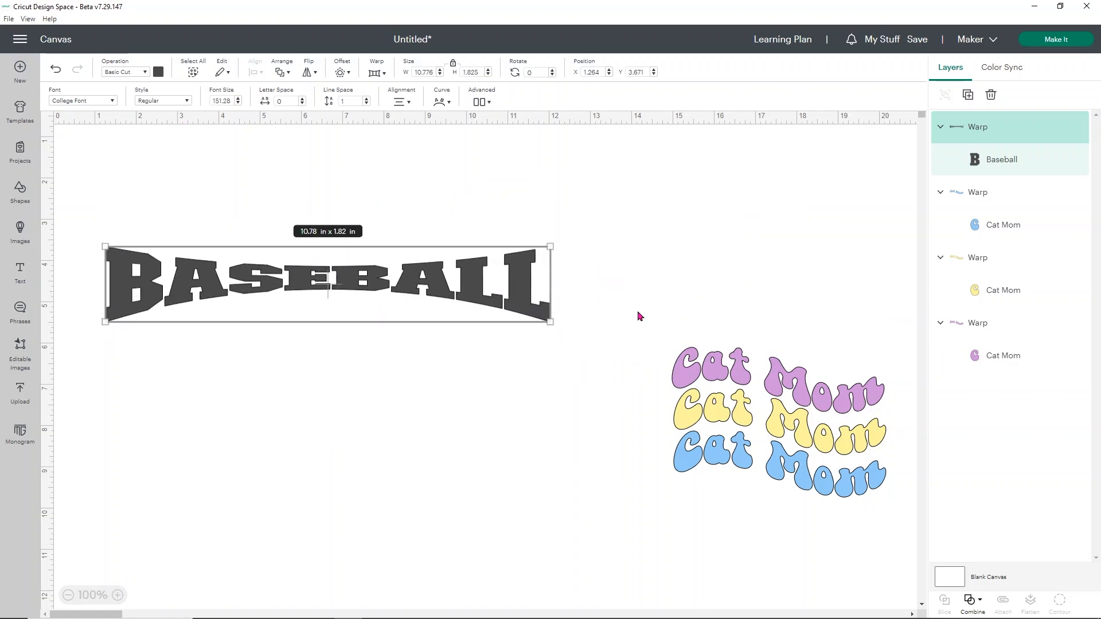
left_click(658, 353)
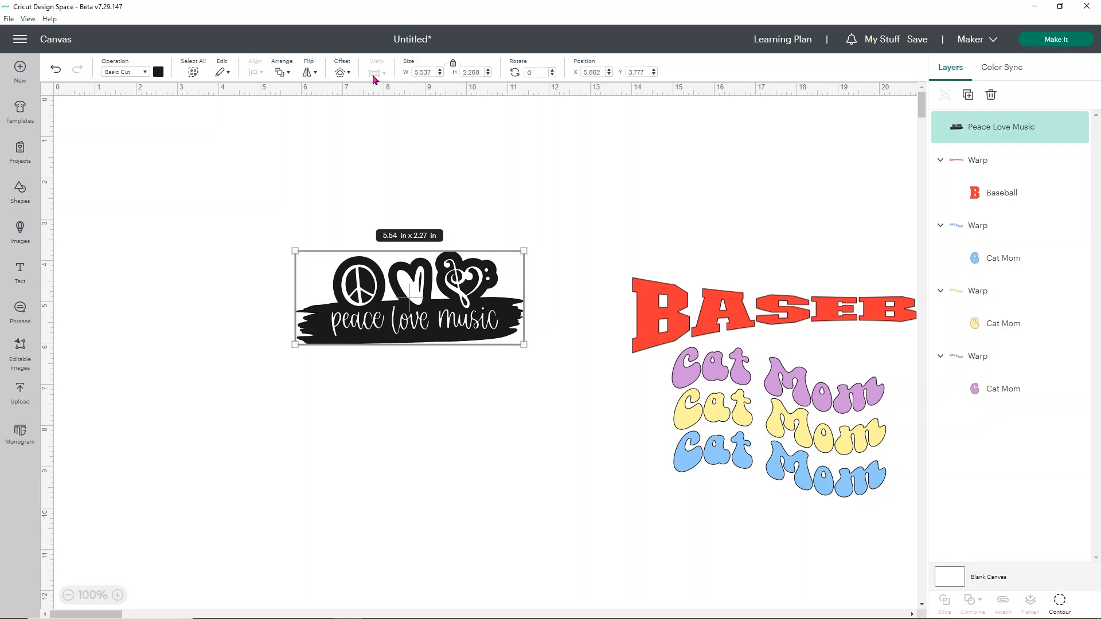
- Move the red Baseball text to about X 8.83, Y 4.45 in and delete the Peace Love Music image
left_click_drag(375, 286, 268, 237)
left_click_drag(858, 317, 643, 319)
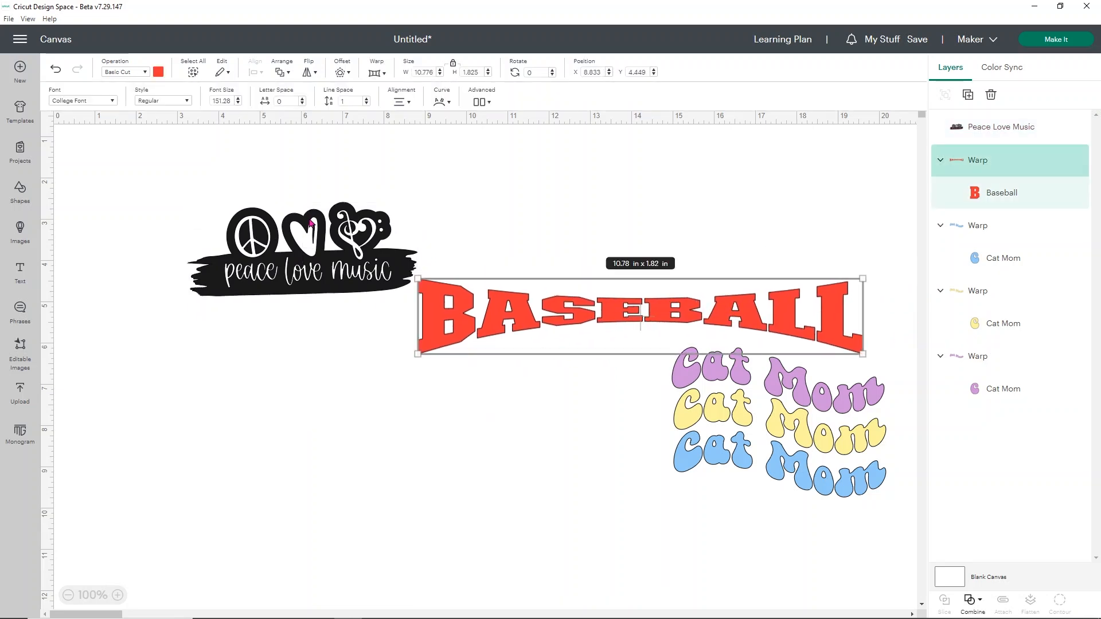
left_click(310, 223)
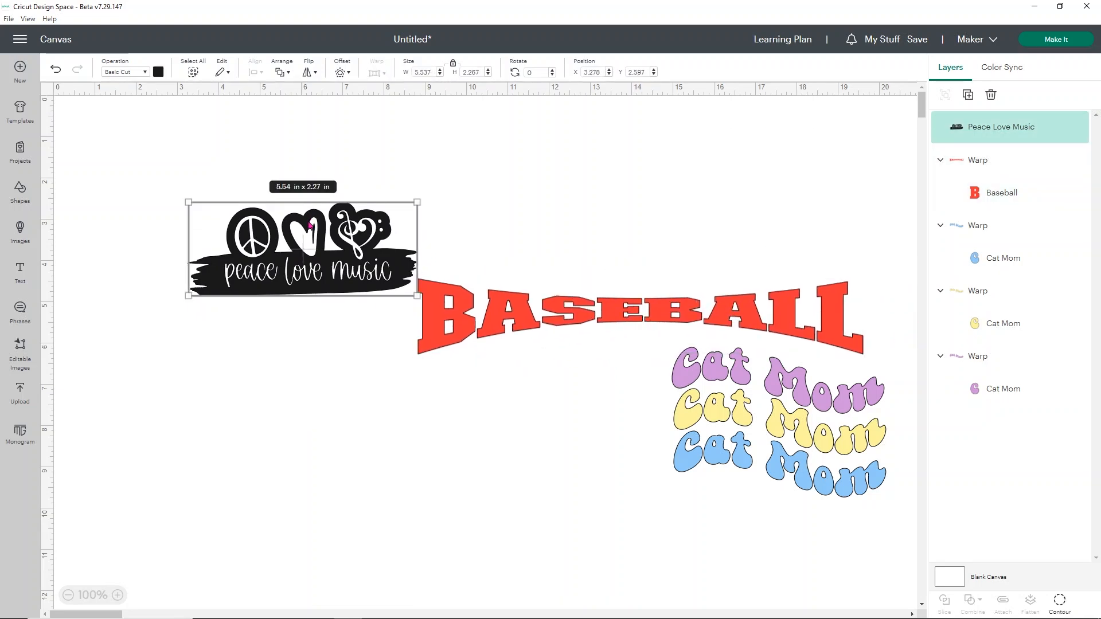
key("Delete")
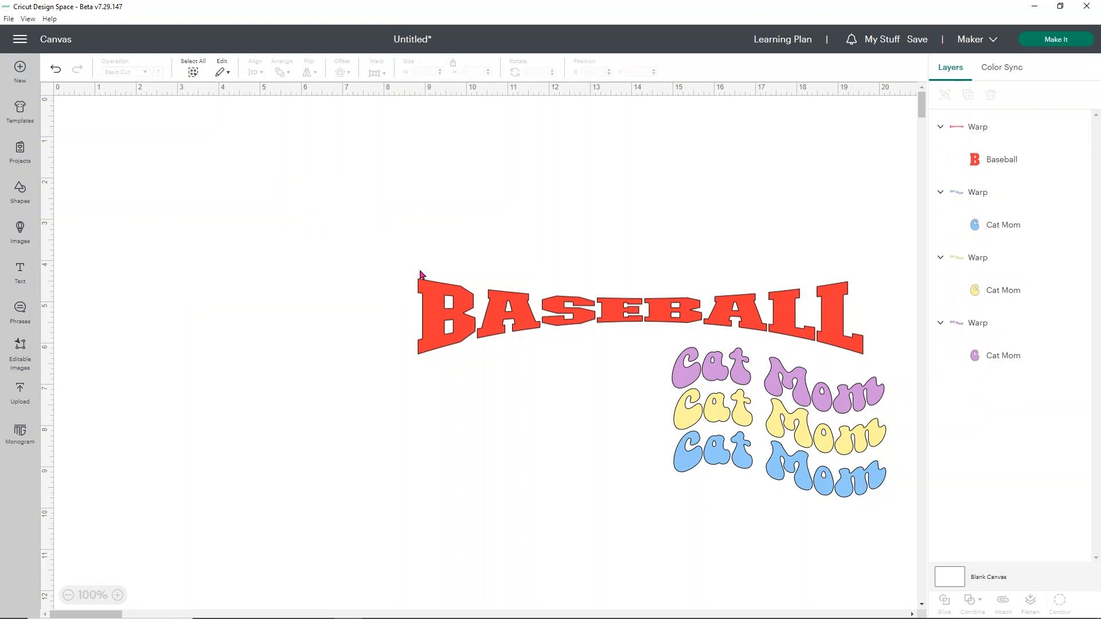
- Change the Baseball text to warp style 10 and move it to about X 3.21, Y 5.01 in, clear of the Cat Mom lines
left_click(469, 317)
left_click(377, 72)
left_click(407, 216)
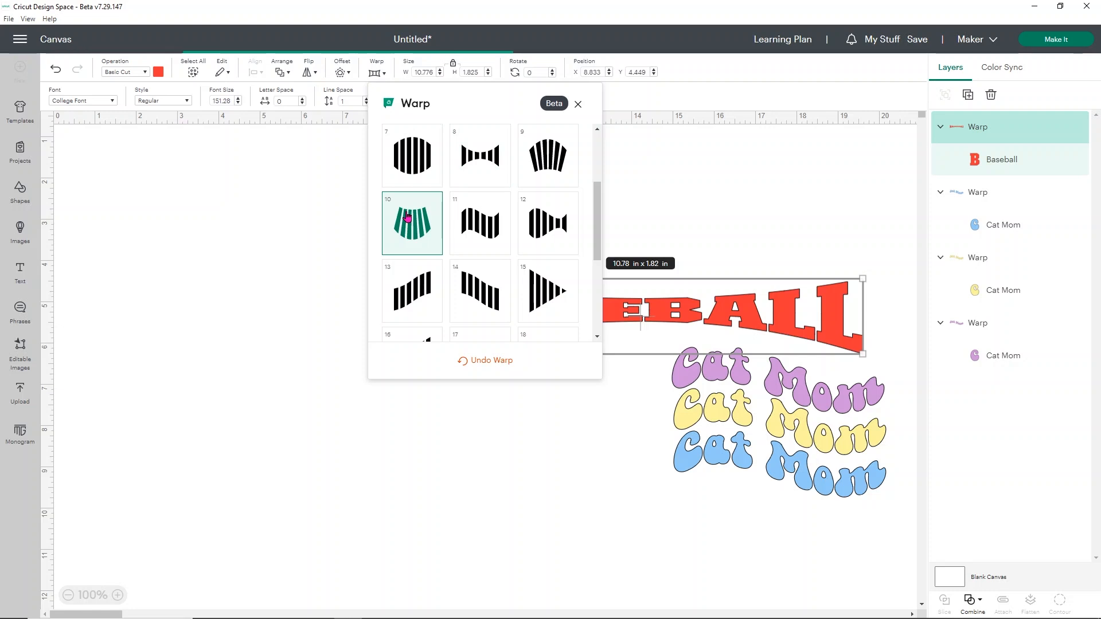
left_click_drag(593, 349, 384, 365)
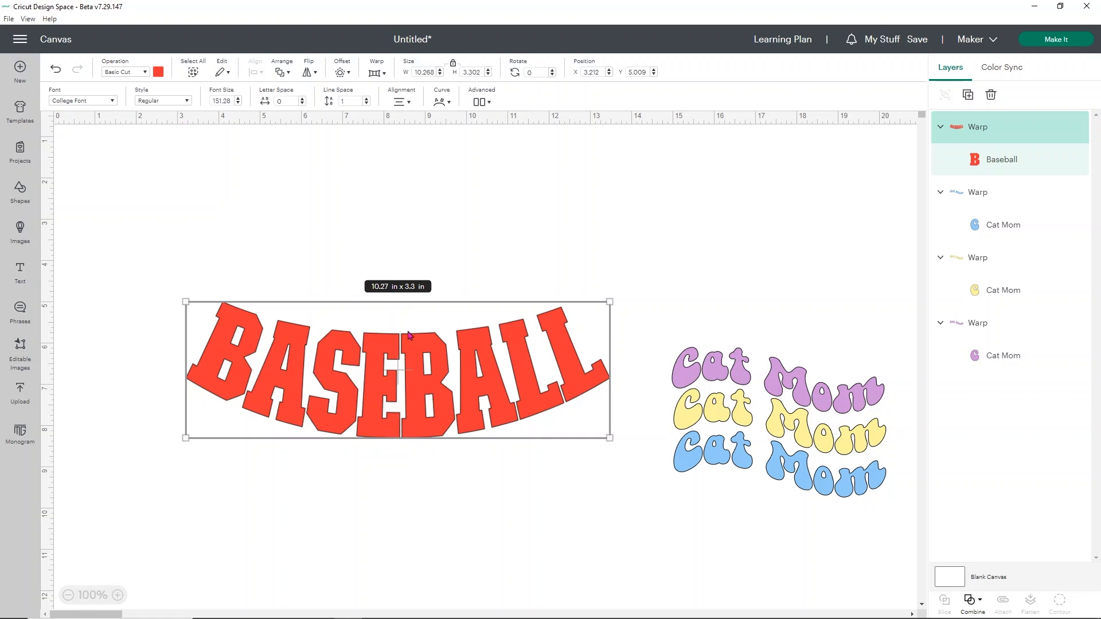
- Change the Baseball text's warp to the upward arch, style 1
left_click(377, 73)
scroll(415, 204, "down", 2)
scroll(429, 219, "up", 2)
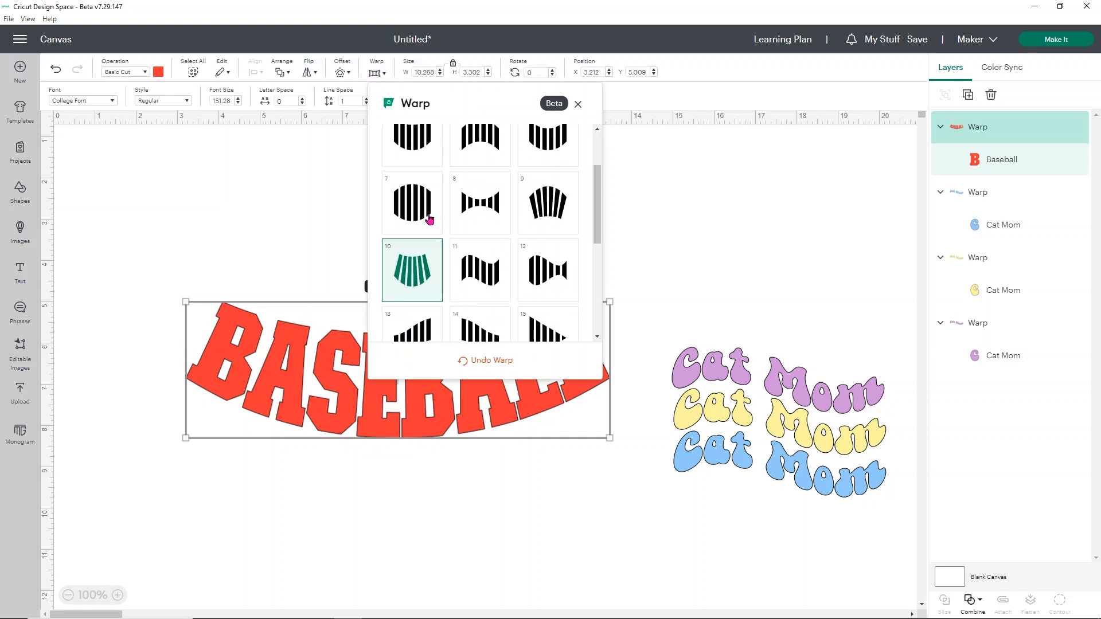
scroll(430, 219, "up", 2)
left_click(420, 164)
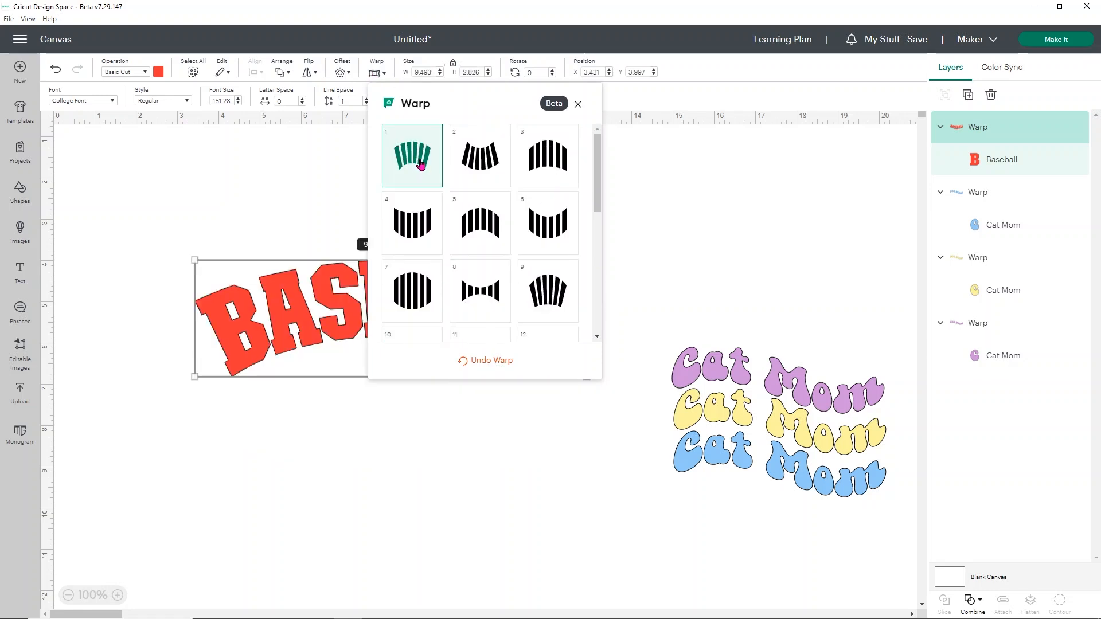
left_click(264, 202)
- Change the Baseball text's warp to the bulging shape, style 7
left_click(426, 302)
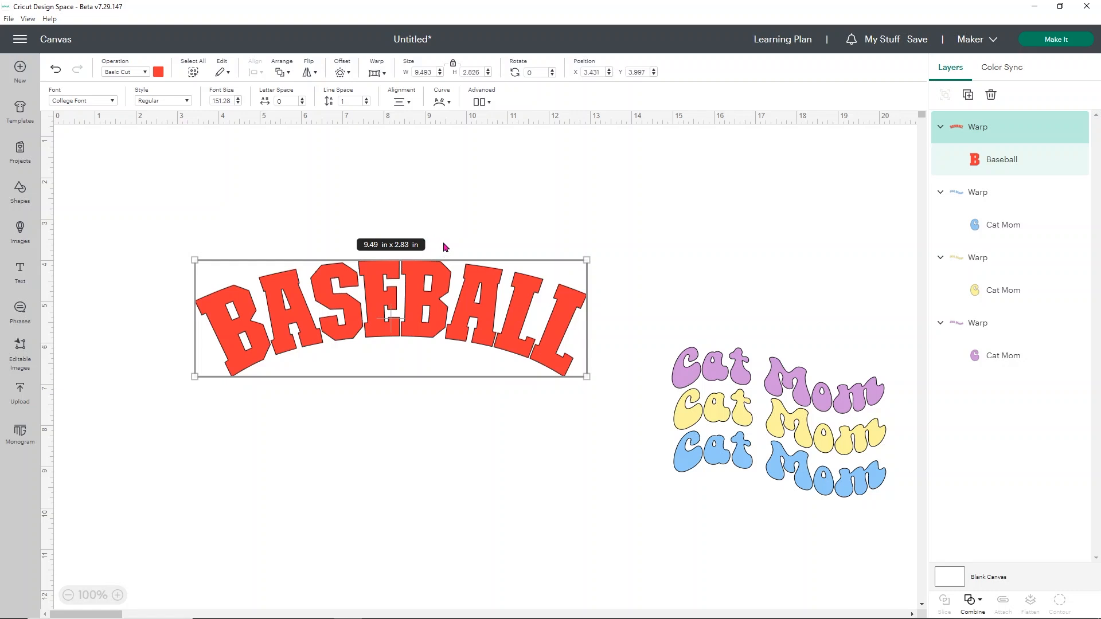
left_click(375, 73)
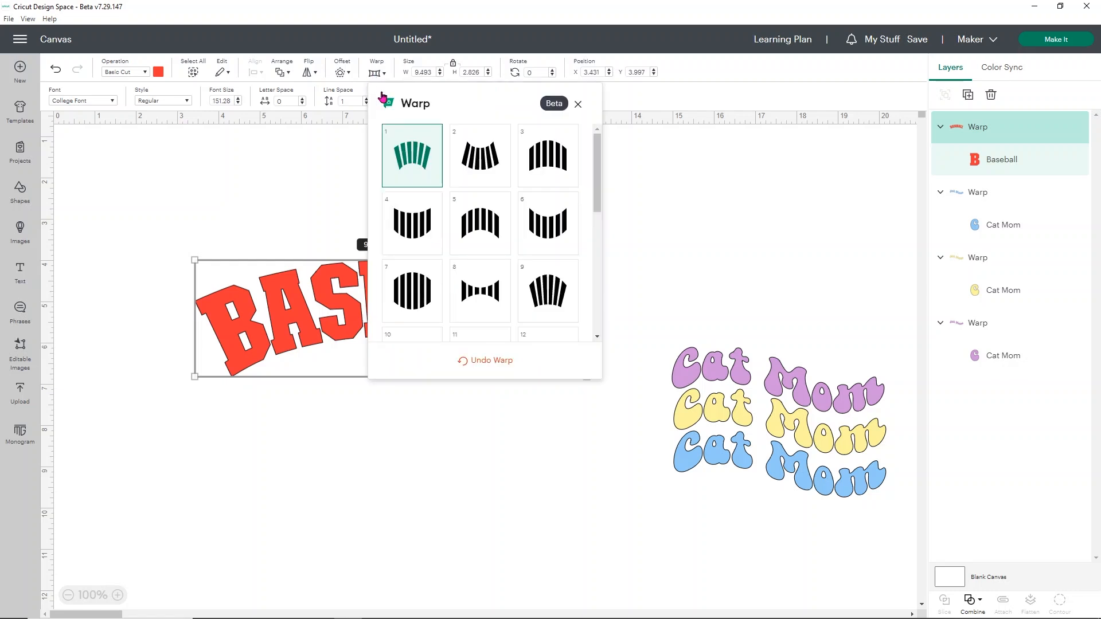
scroll(470, 258, "down", 1)
left_click(417, 241)
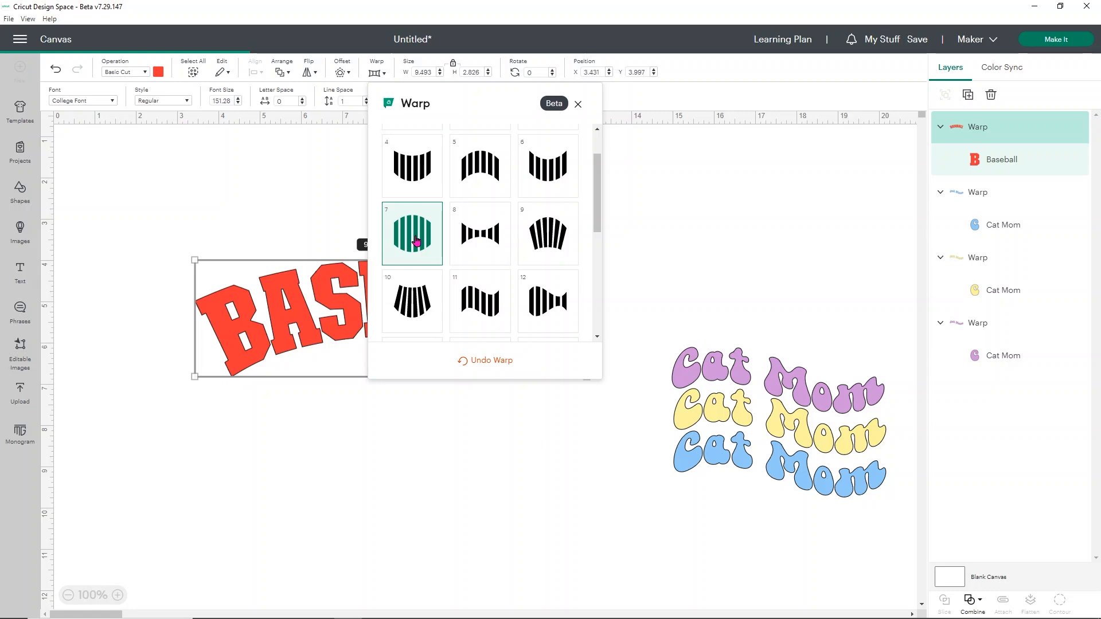
left_click(193, 231)
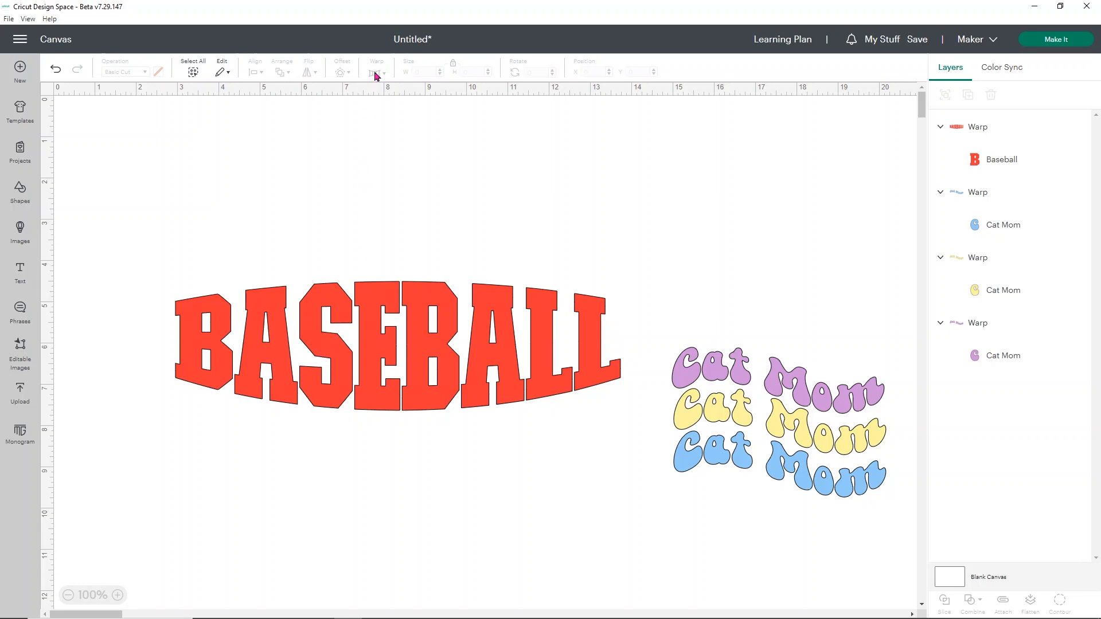
- Change the Baseball text's warp to style 12, which bulges at the start and pinches toward the end
left_click(425, 325)
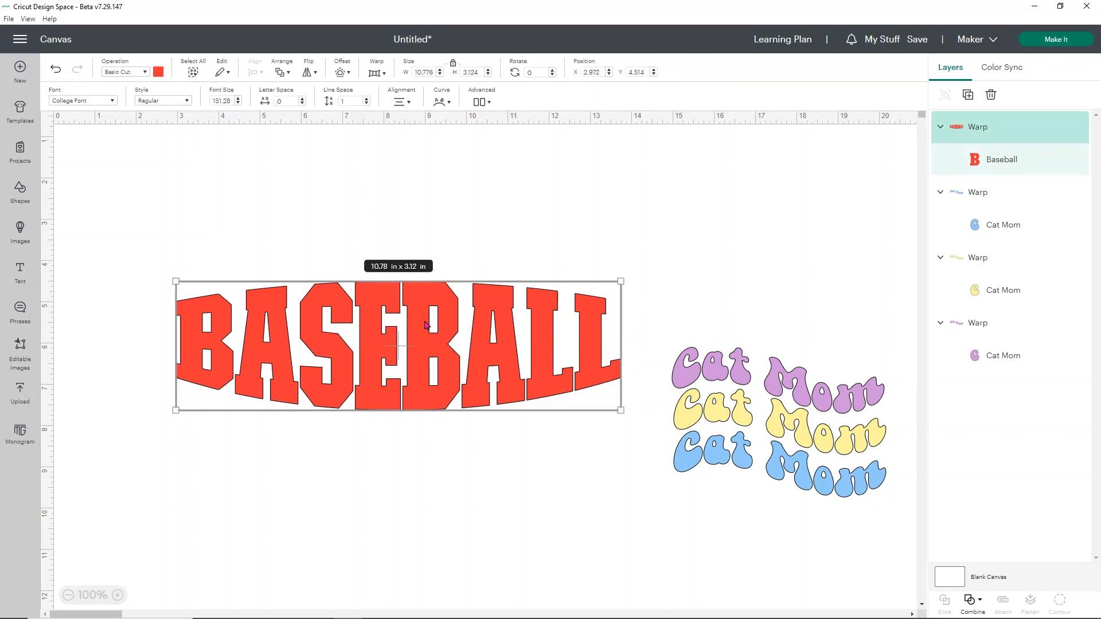
left_click(382, 65)
scroll(528, 198, "down", 1)
left_click(544, 171)
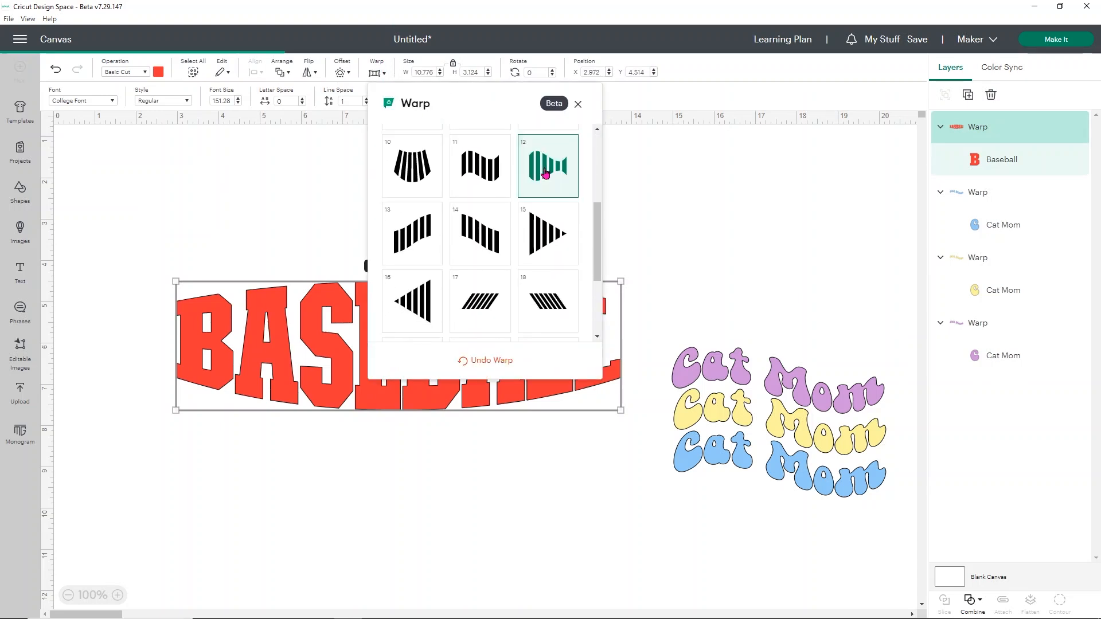
left_click(276, 193)
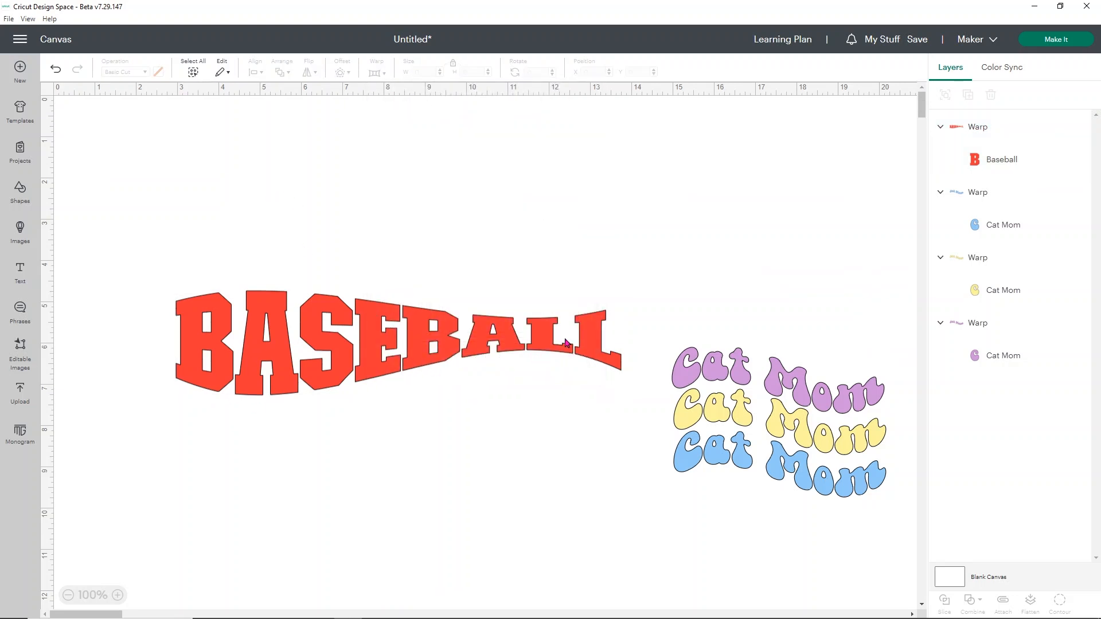
- Change the Baseball text's warp to the right-leaning slant, style 17
left_click(304, 338)
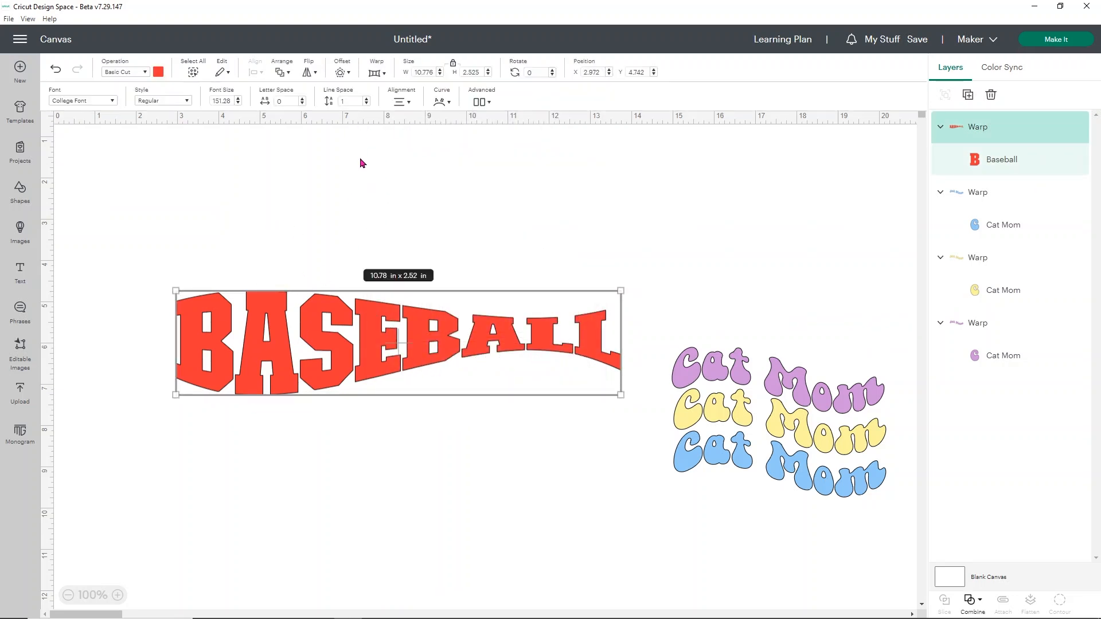
left_click(376, 72)
left_click(475, 293)
left_click(279, 203)
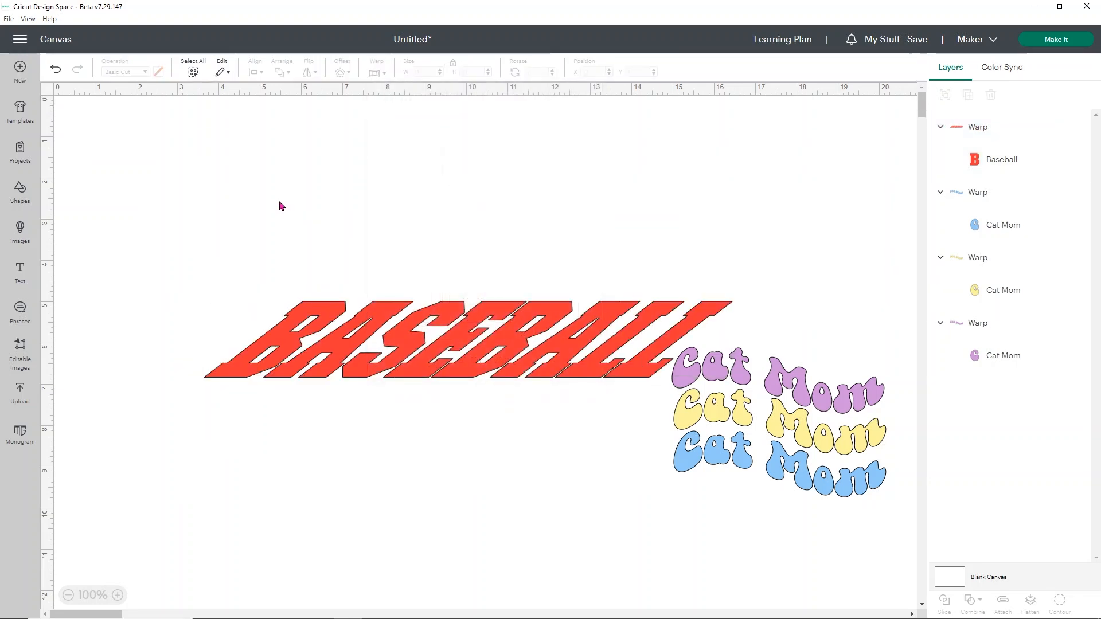
- Change the Baseball text's warp to style 19, a fan that converges at its base
left_click(343, 308)
left_click(372, 68)
scroll(432, 250, "down", 5)
left_click(411, 241)
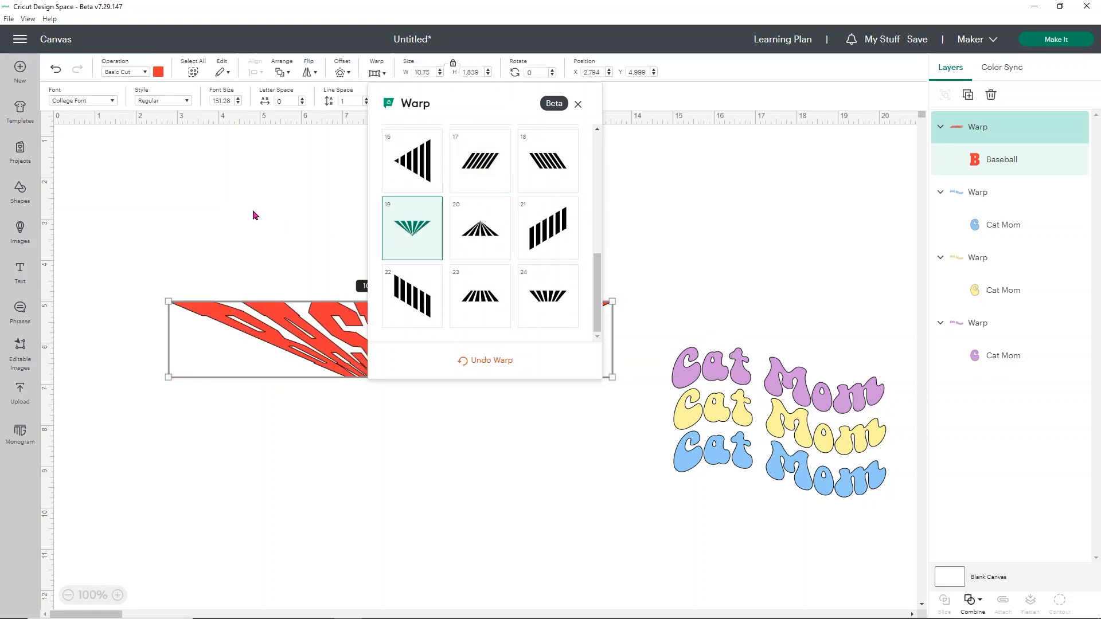
left_click(275, 210)
- Change the Baseball text's warp to style 23, a perspective shape that widens toward its base
left_click(390, 341)
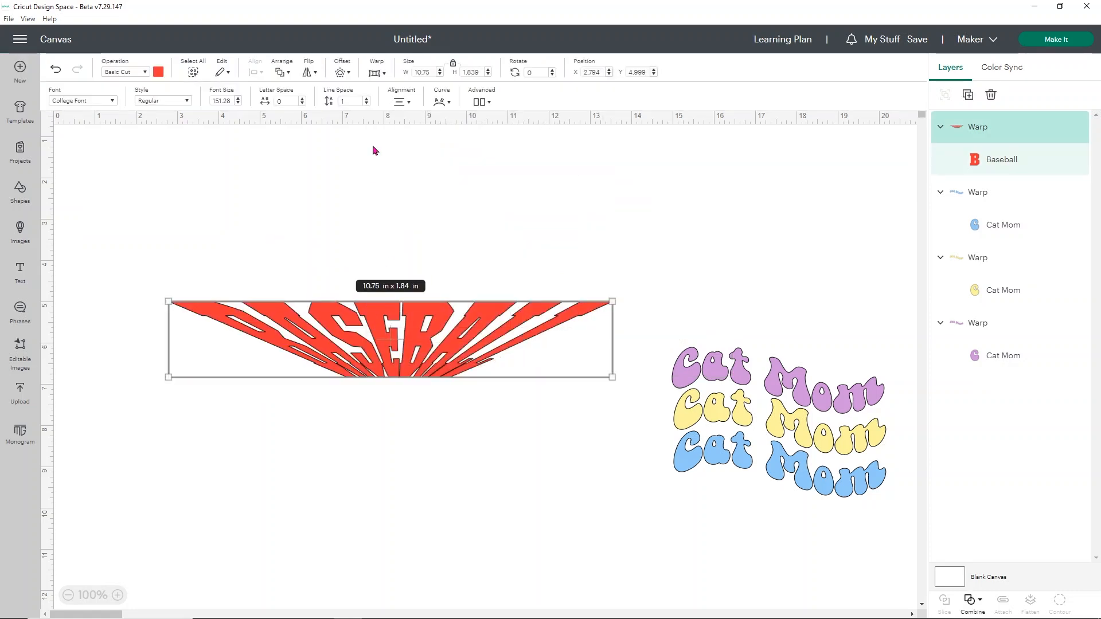
left_click(379, 78)
scroll(505, 206, "down", 1)
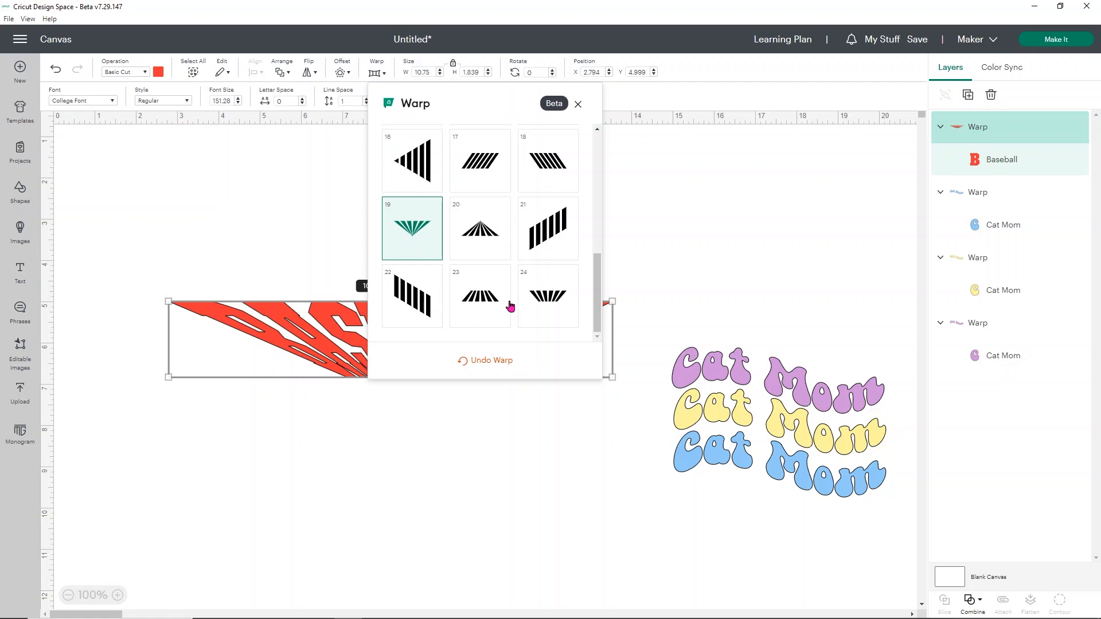
left_click(492, 307)
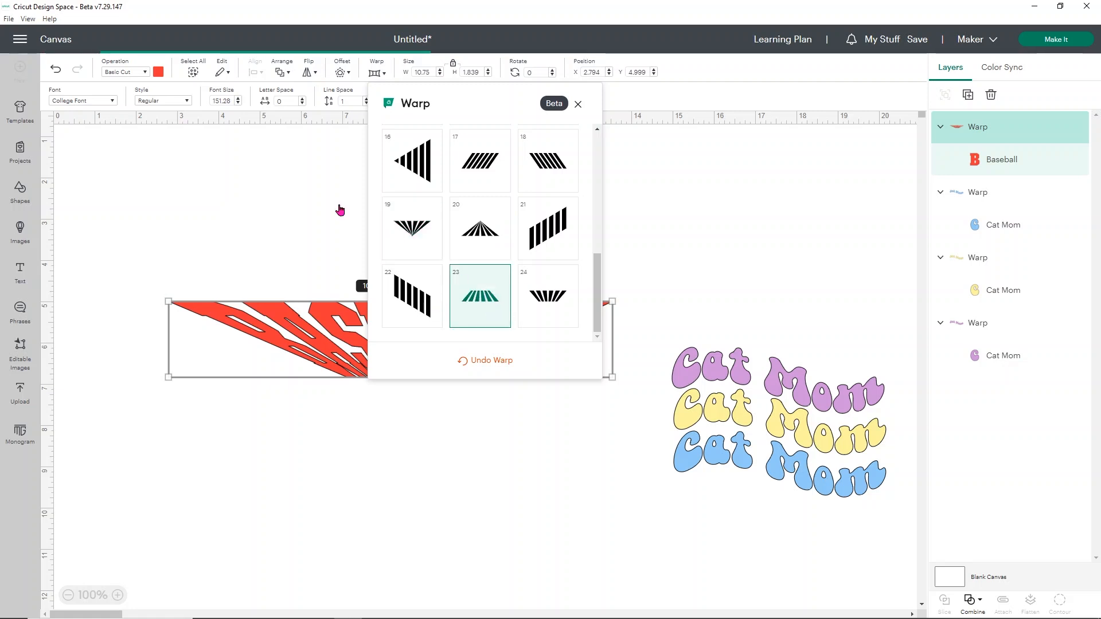
left_click(286, 205)
- Change the Baseball text's warp to pennant-like style 16 and move it to about X 2.87, Y 3.62 in
left_click(520, 346)
left_click(379, 74)
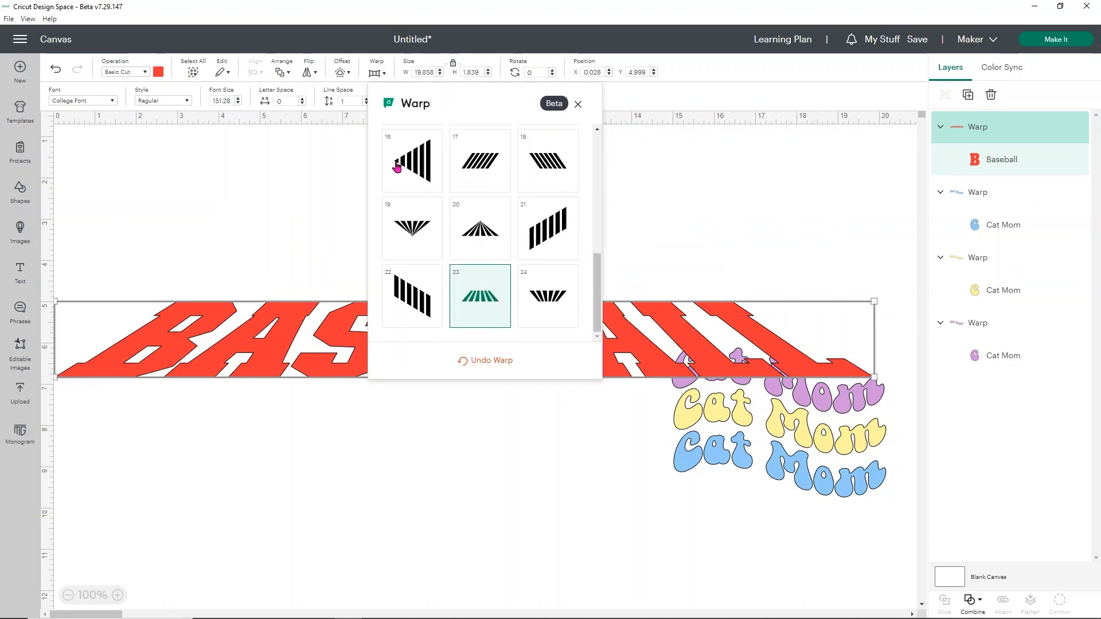
scroll(446, 221, "up", 2)
left_click(413, 292)
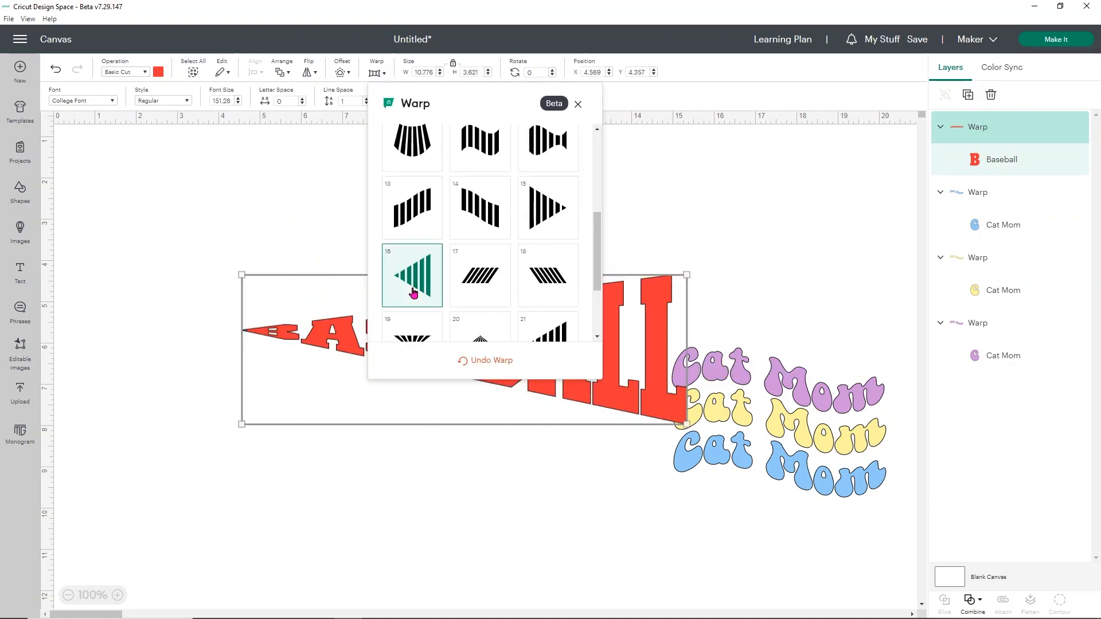
left_click(278, 206)
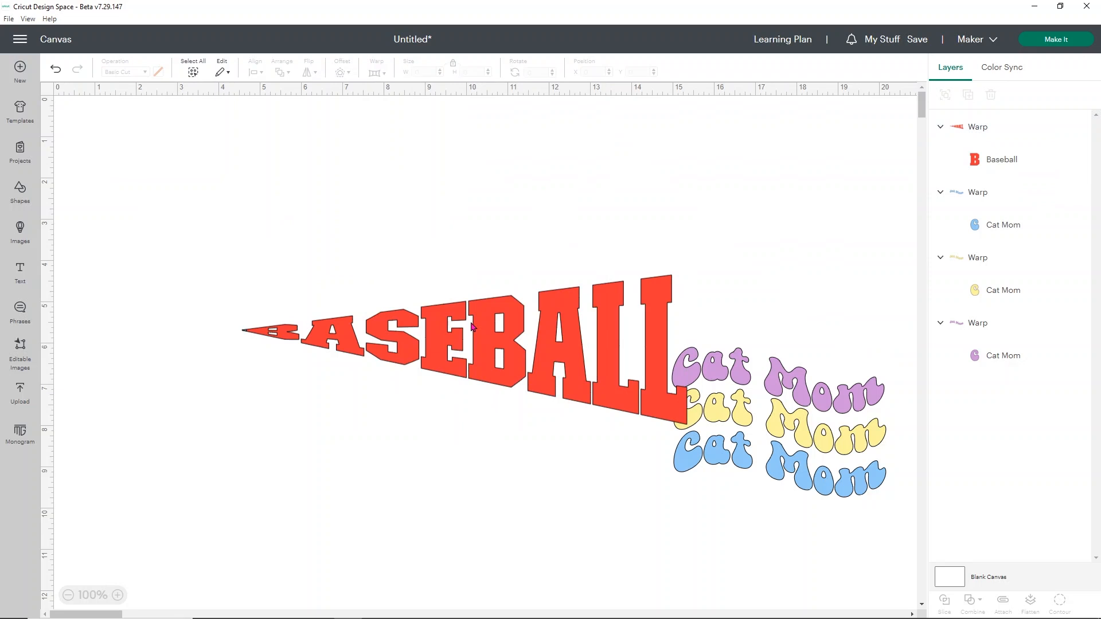
left_click_drag(473, 335, 439, 315)
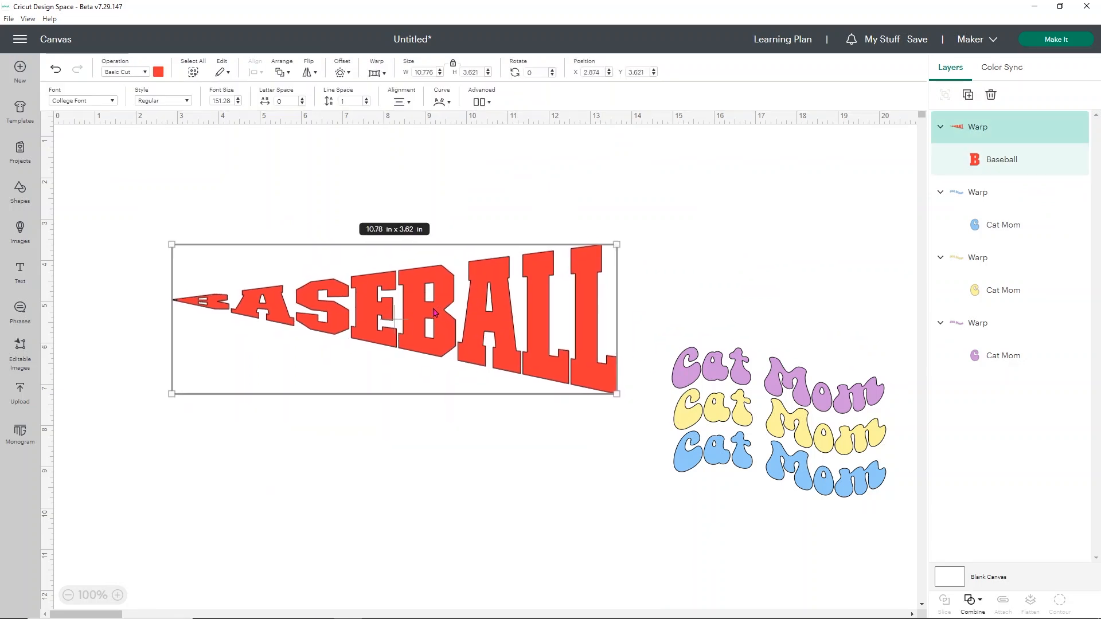